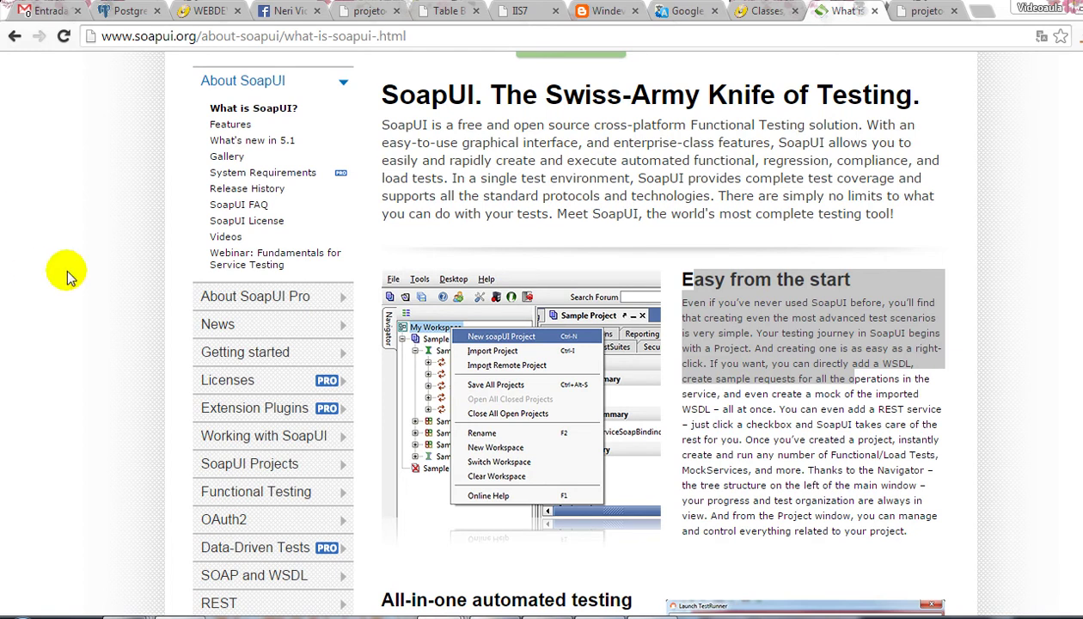
- Read the "All-in-one automated testing" and "Testing for everyone" sections of the What is SoapUI page
scroll(567, 335, down, 5)
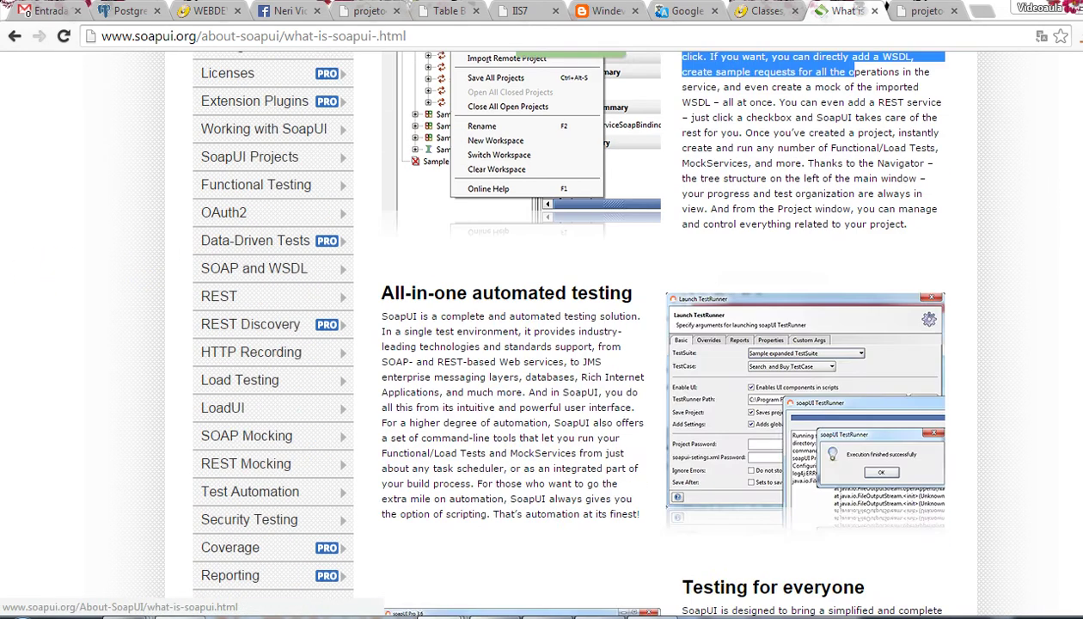
drag(384, 180, 530, 256)
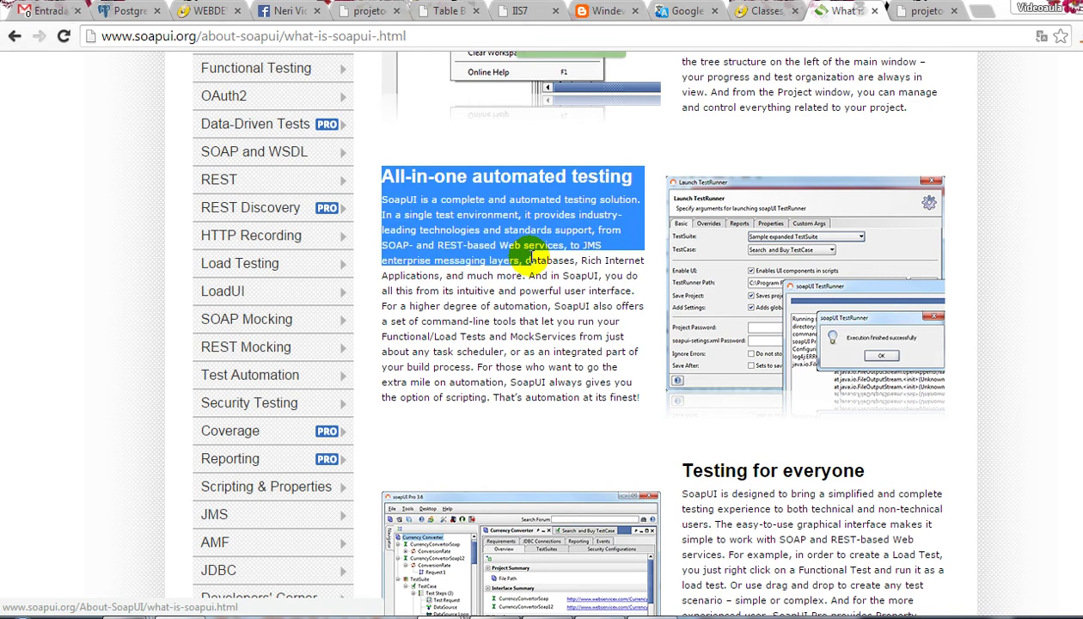
drag(530, 256, 568, 323)
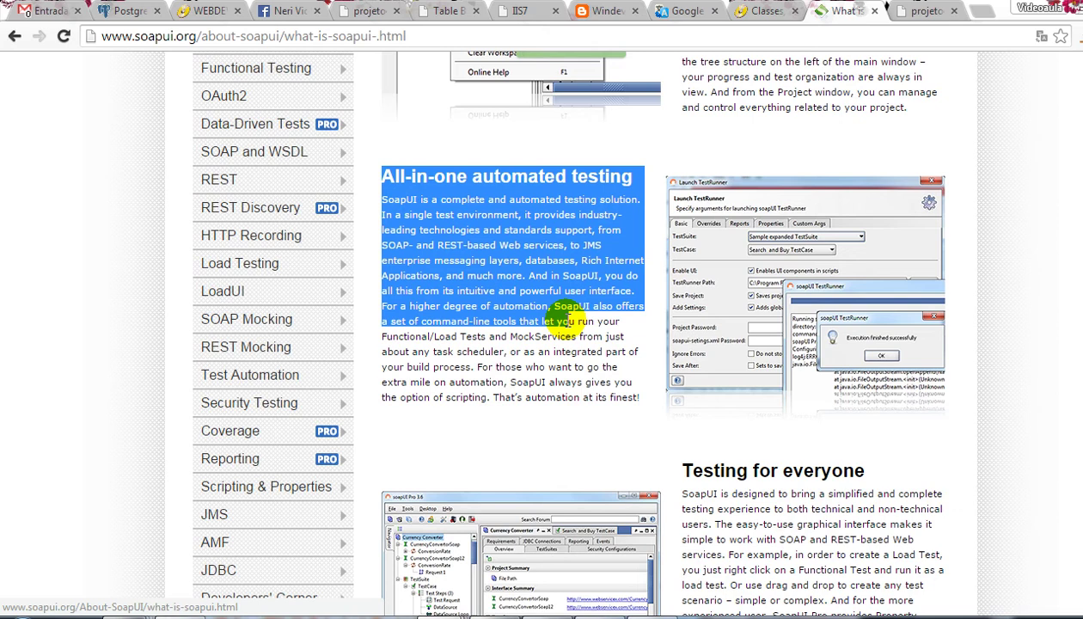
click(695, 469)
drag(695, 494, 773, 504)
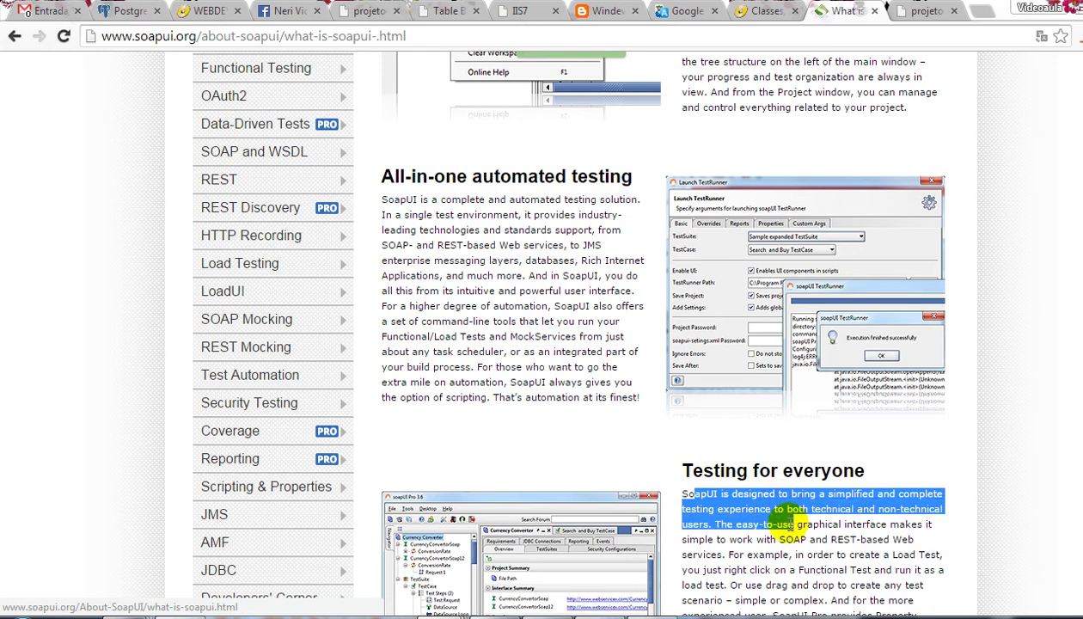
click(822, 534)
scroll(808, 430, up, 8)
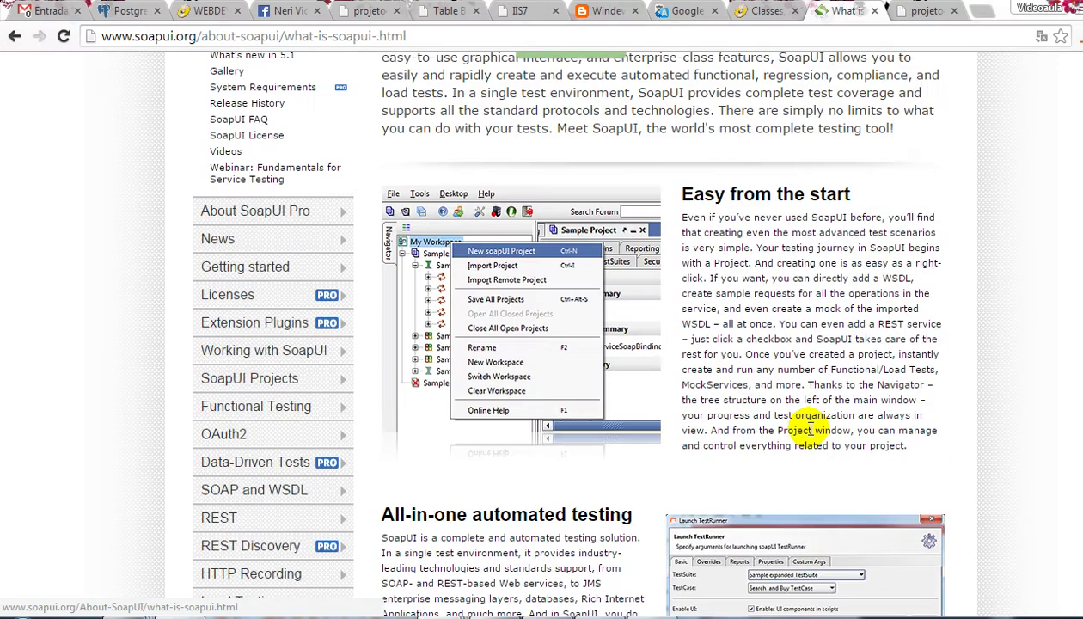
scroll(808, 430, down, 3)
scroll(851, 434, up, 3)
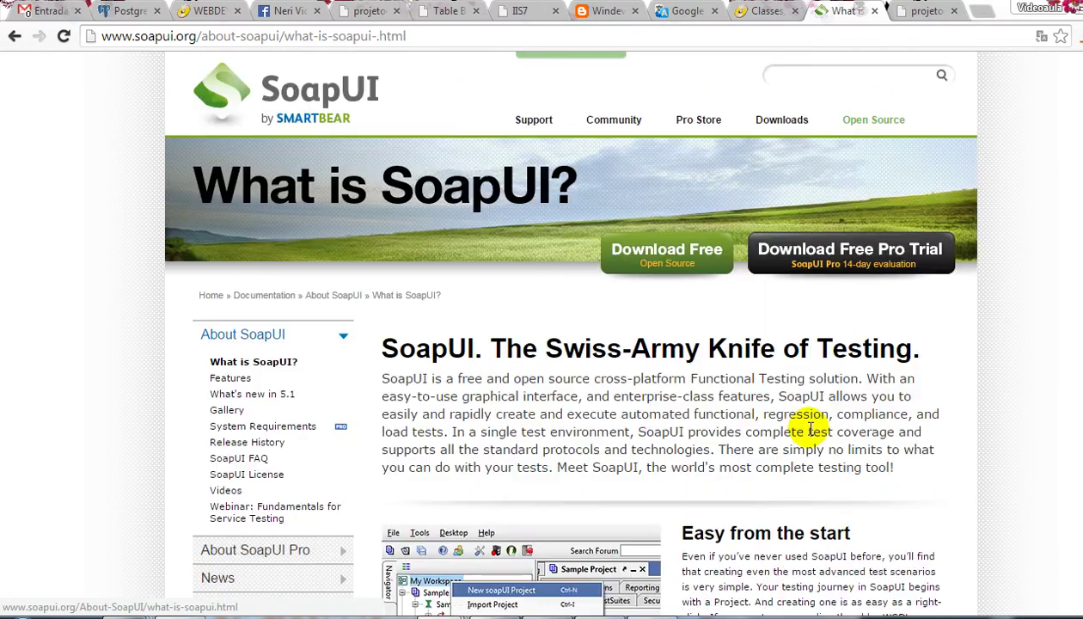
- Return to the soapui.org home page and view the SoapUI 5.0.0 installer downloads
click(14, 36)
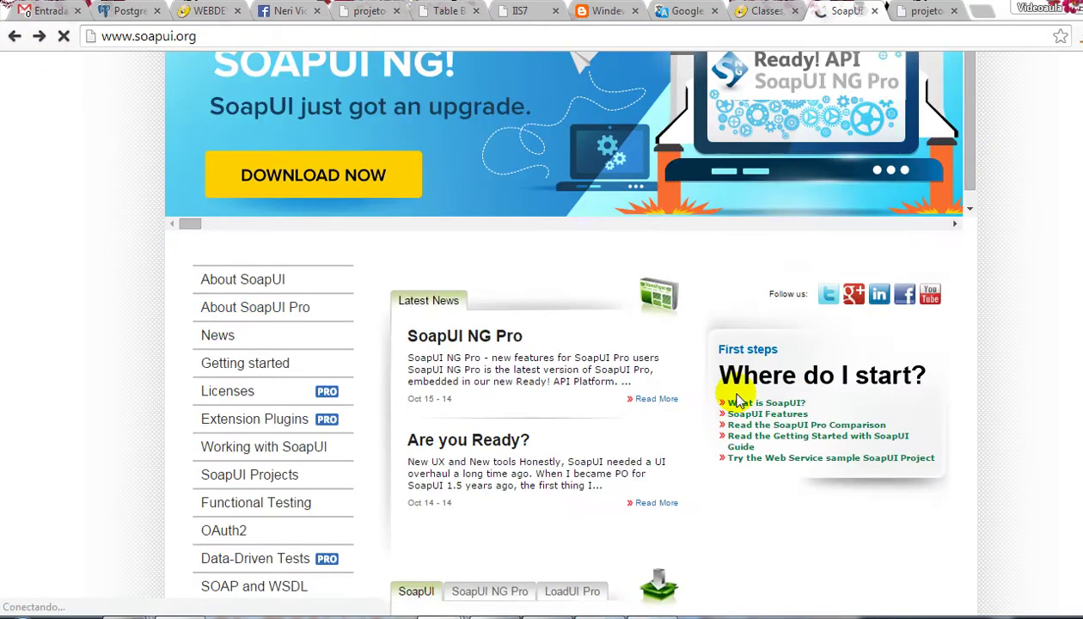
scroll(605, 392, down, 3)
- Open the programas folder in Windows Explorer and run SoapUI-x32-5.0.0.exe, allowing it past the security warning
mouse_move(198, 616)
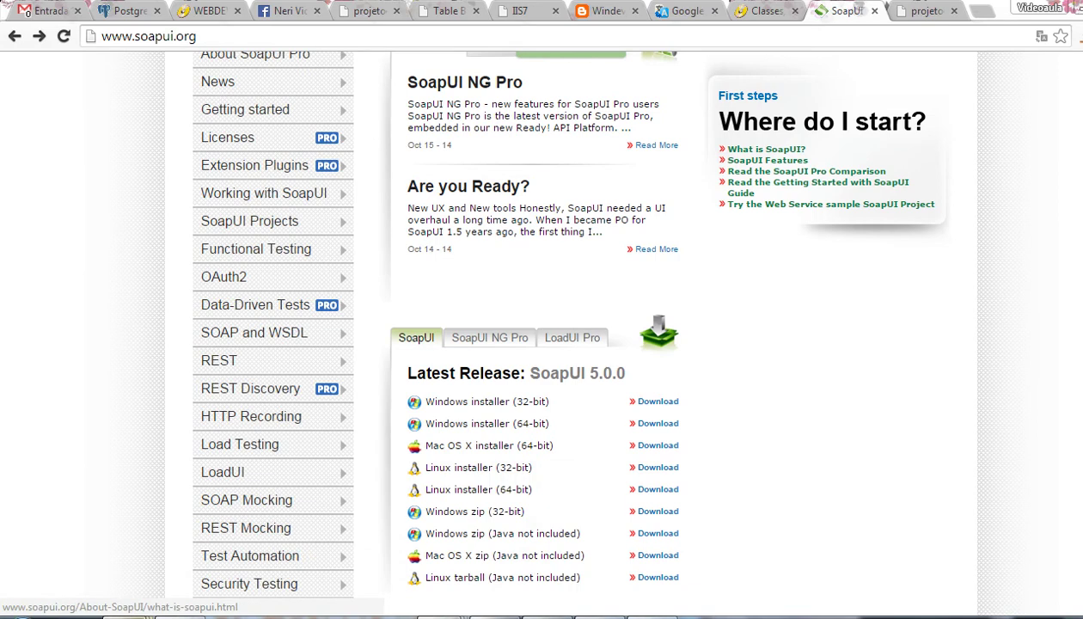
mouse_move(301, 614)
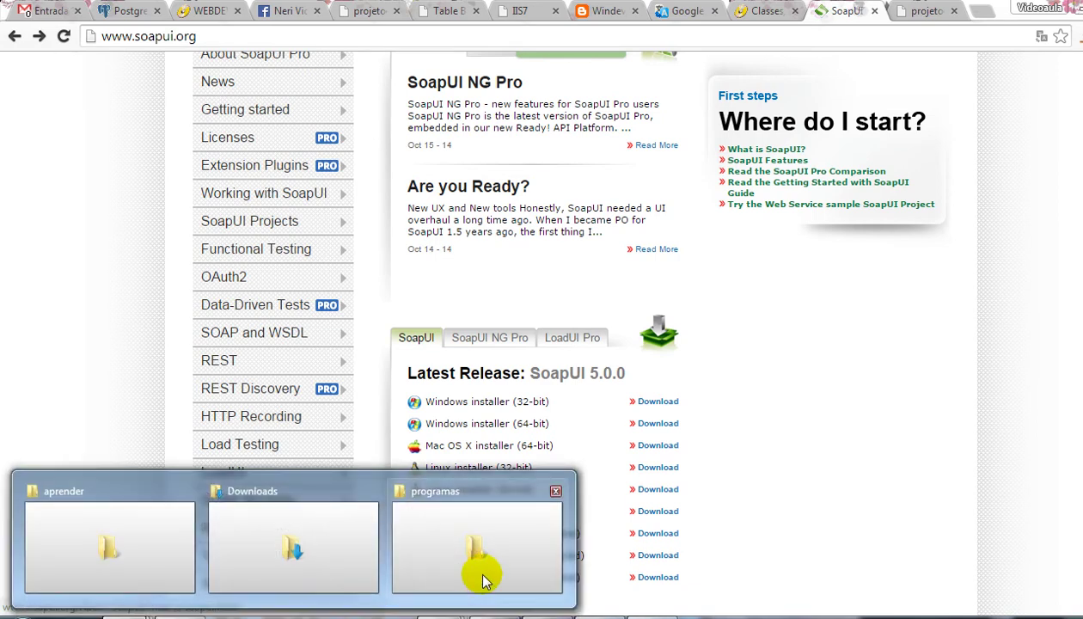
click(478, 567)
click(545, 342)
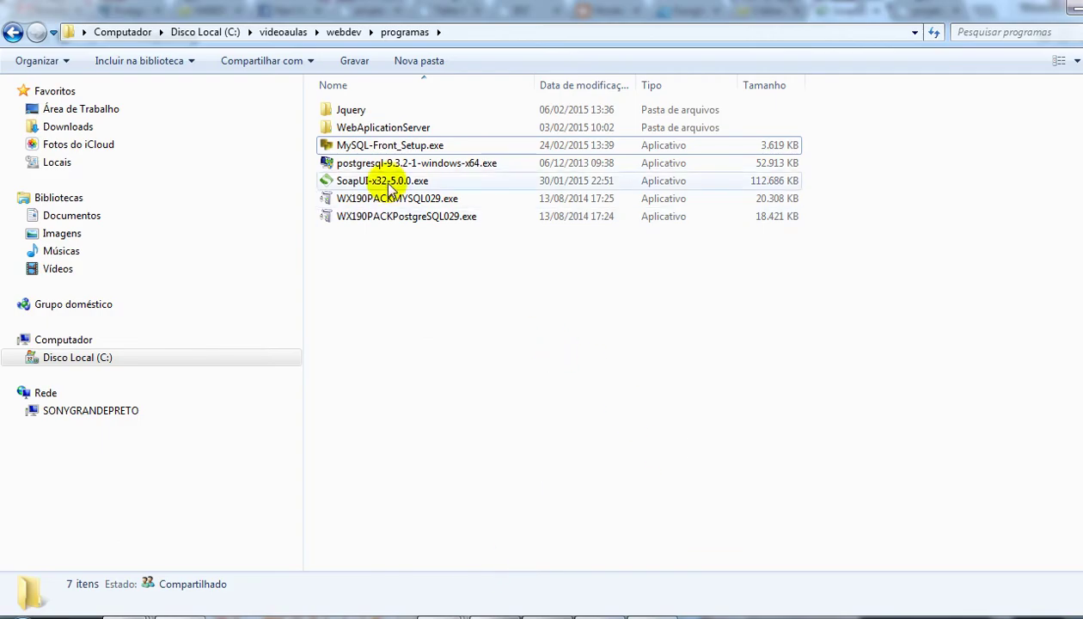
click(388, 186)
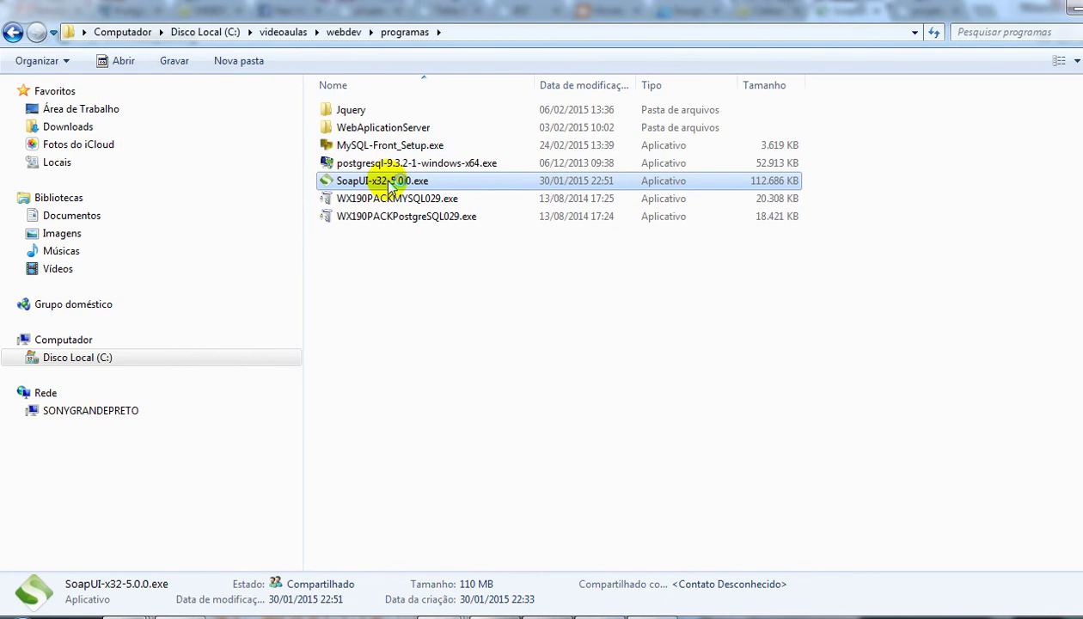
double_click(389, 186)
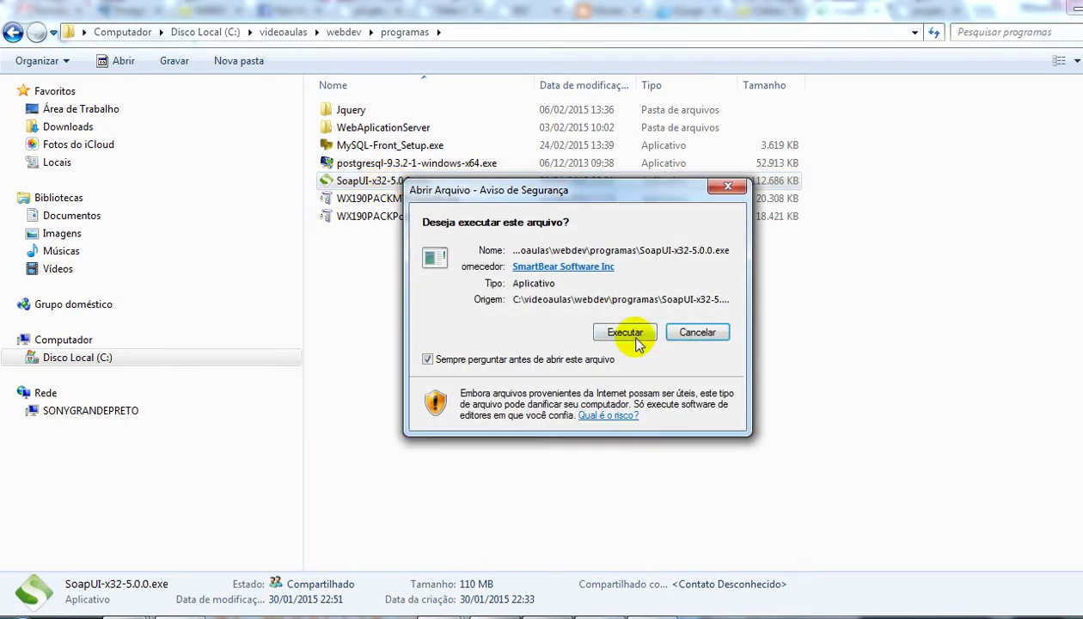
click(636, 333)
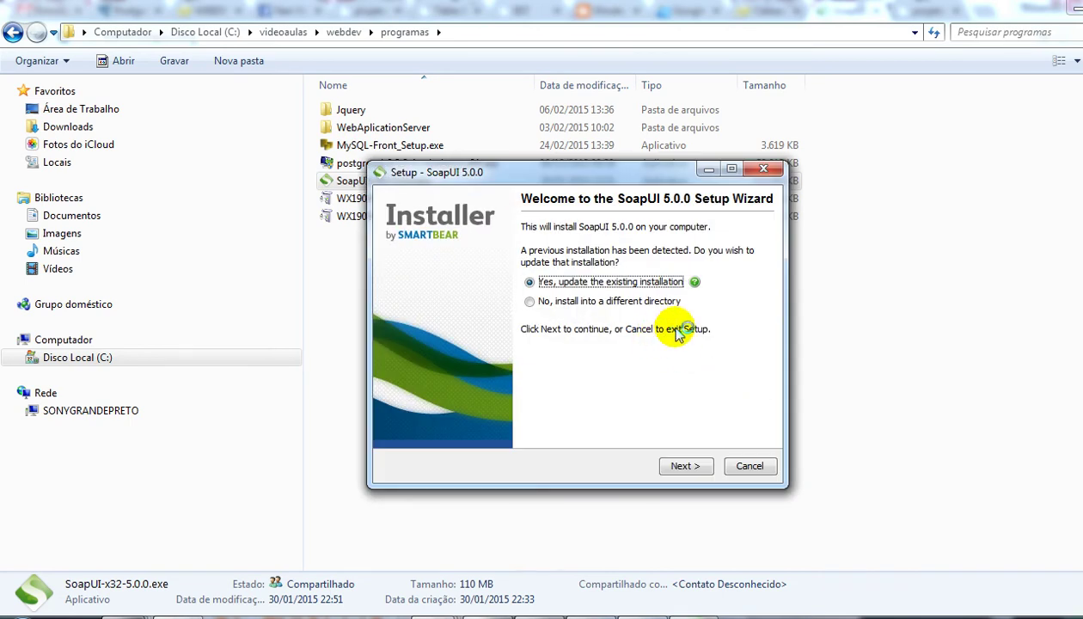
- Go through the SoapUI setup wizard as far as the LoadUI offer, accepting the license agreement and default components, and exit setup there
click(685, 468)
click(464, 396)
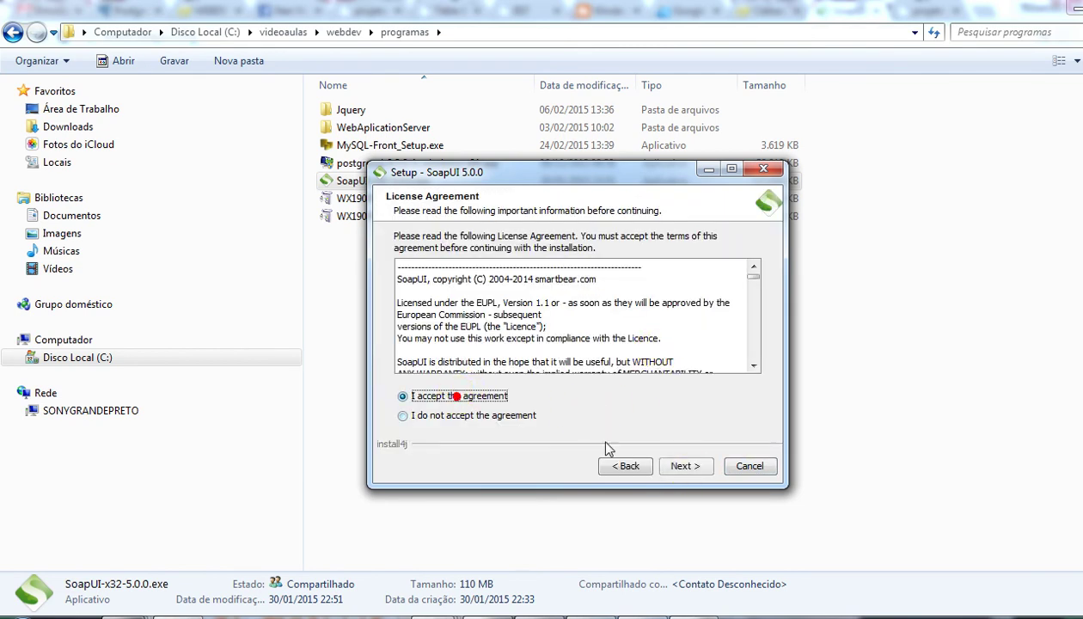
click(695, 475)
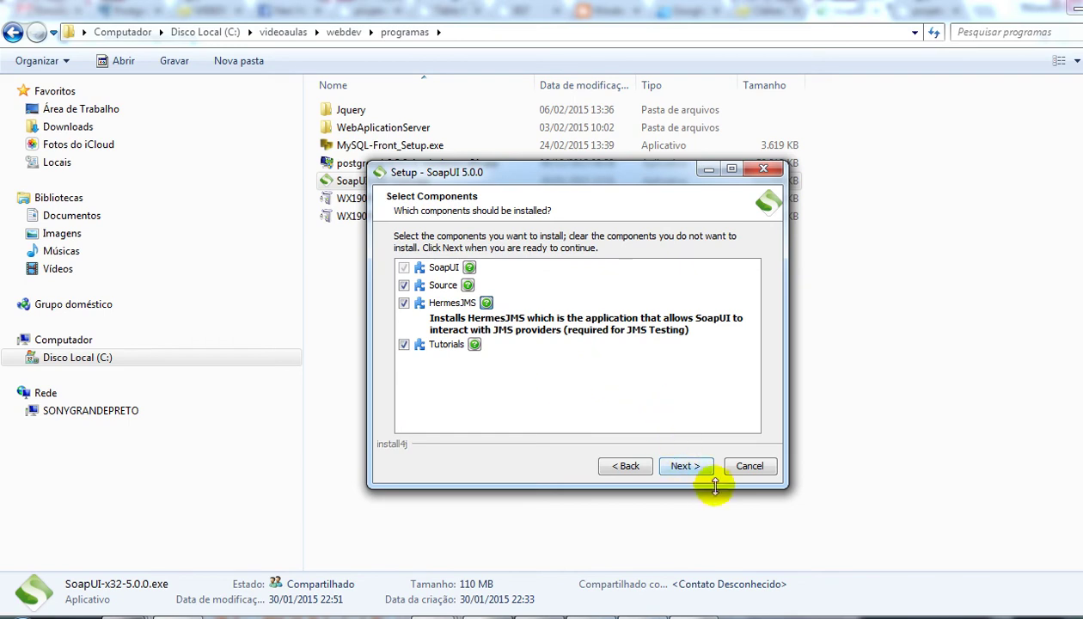
click(693, 466)
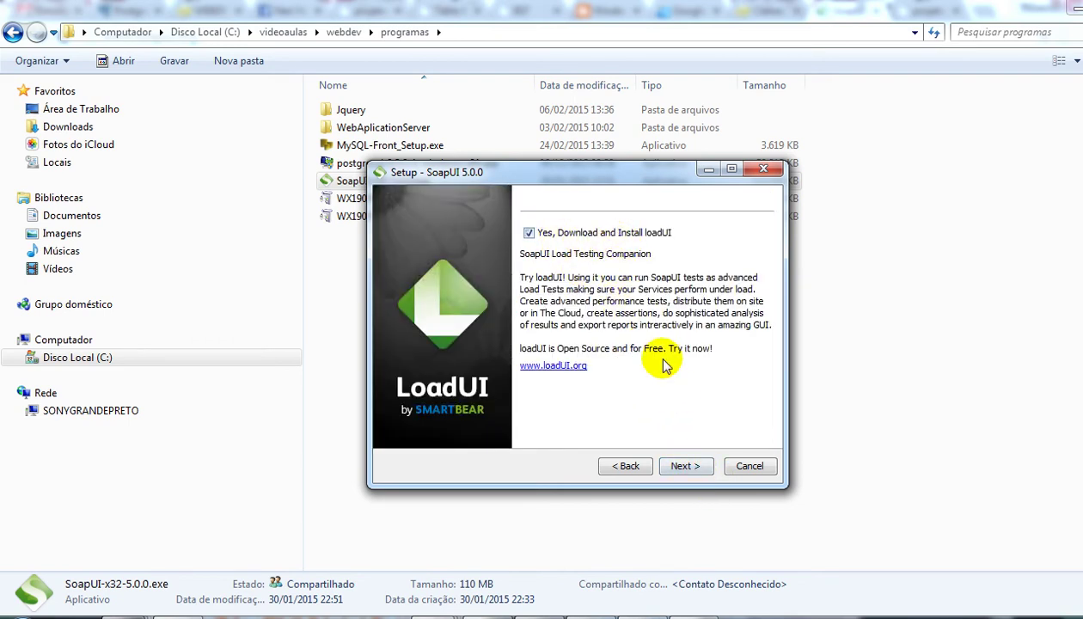
click(763, 466)
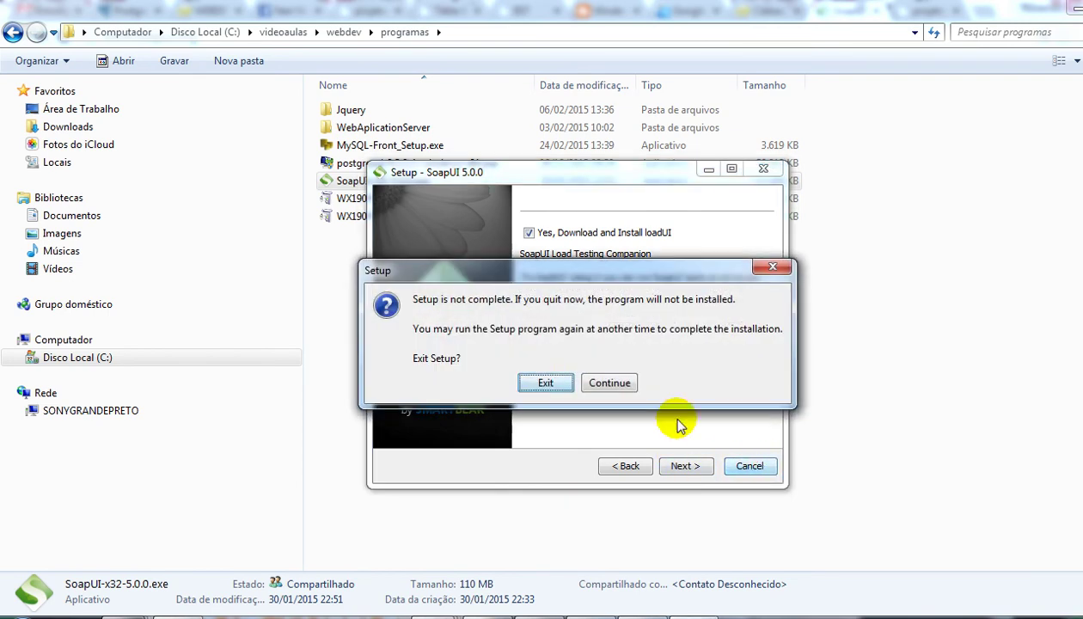
click(554, 388)
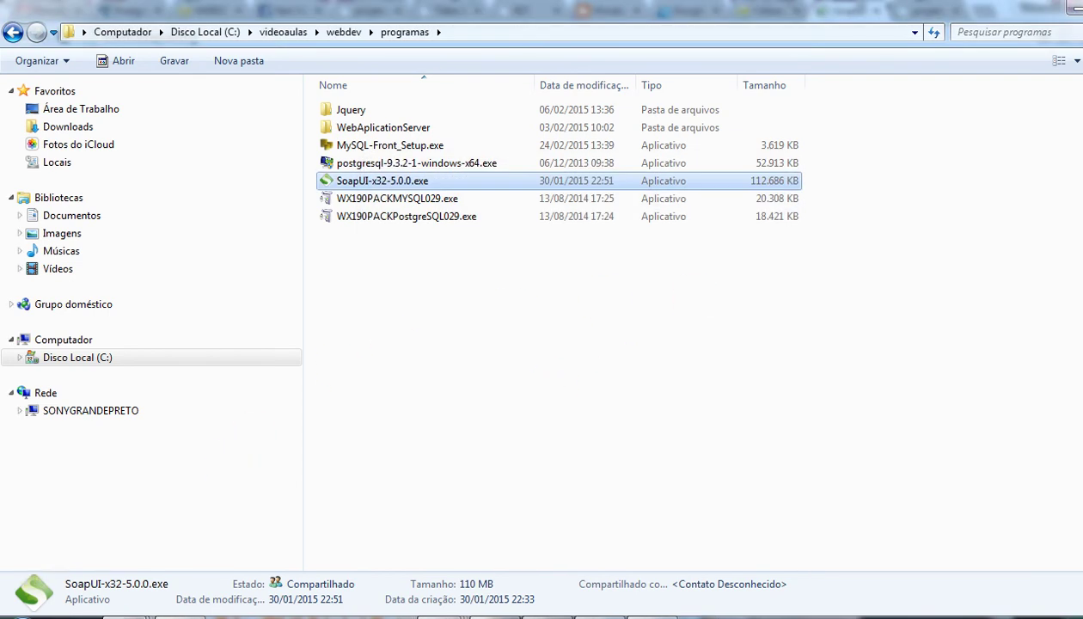
- Find and launch the installed SoapUI-5.0.0, maximize its window and dismiss the new version notice
key(super)
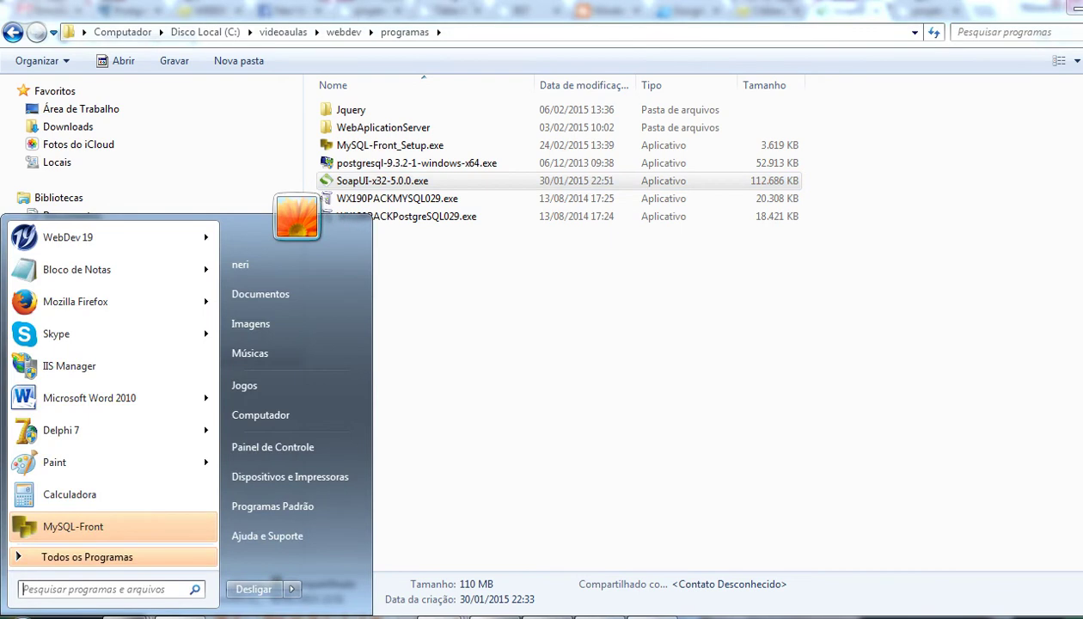
text(so)
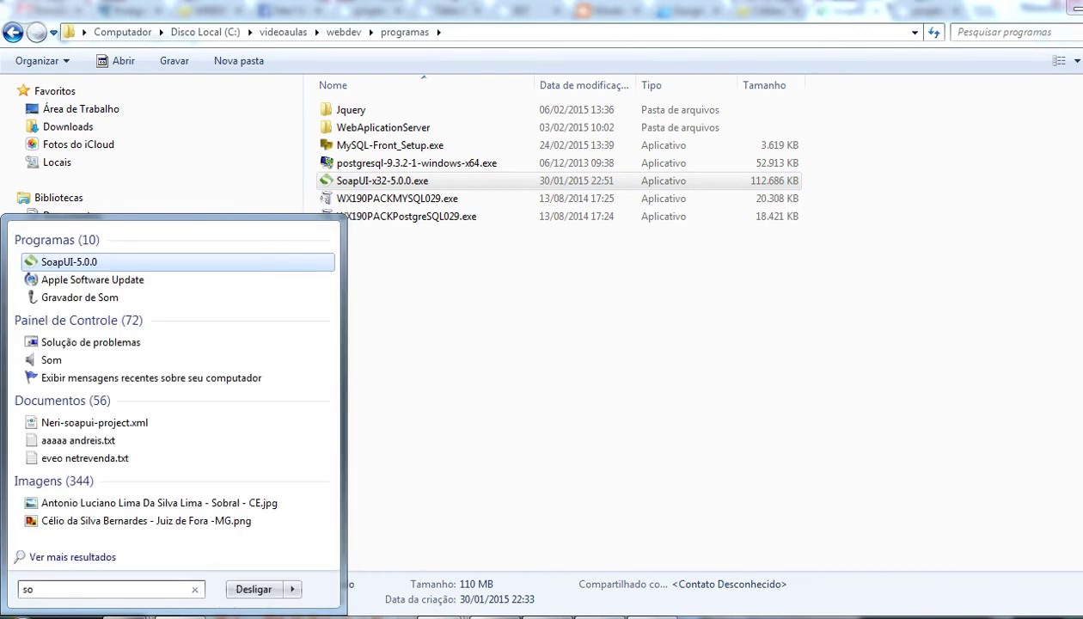
click(86, 263)
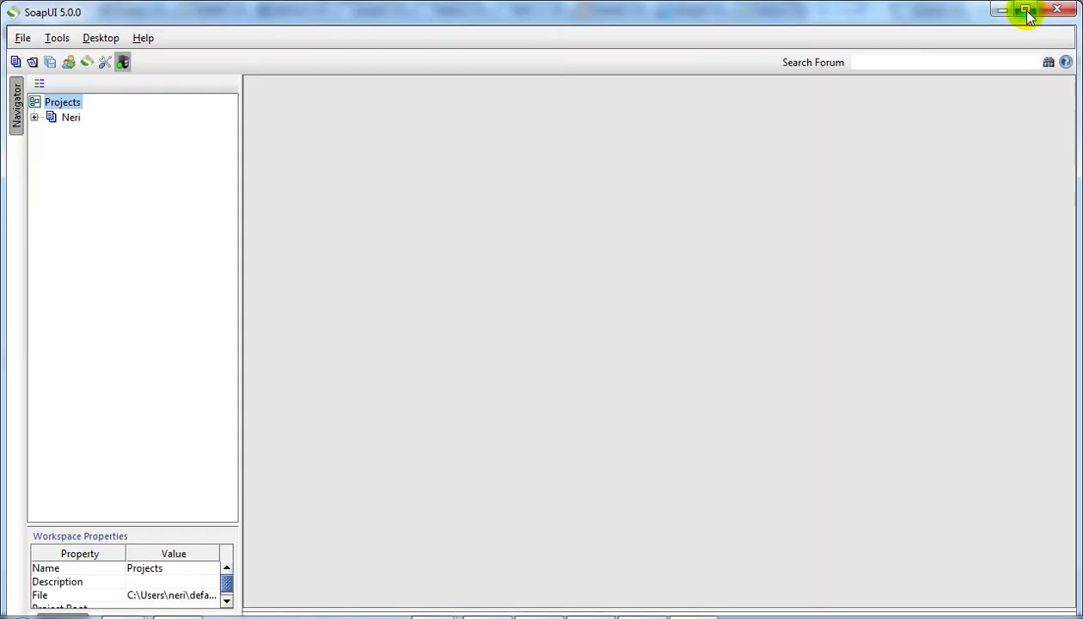
click(1026, 11)
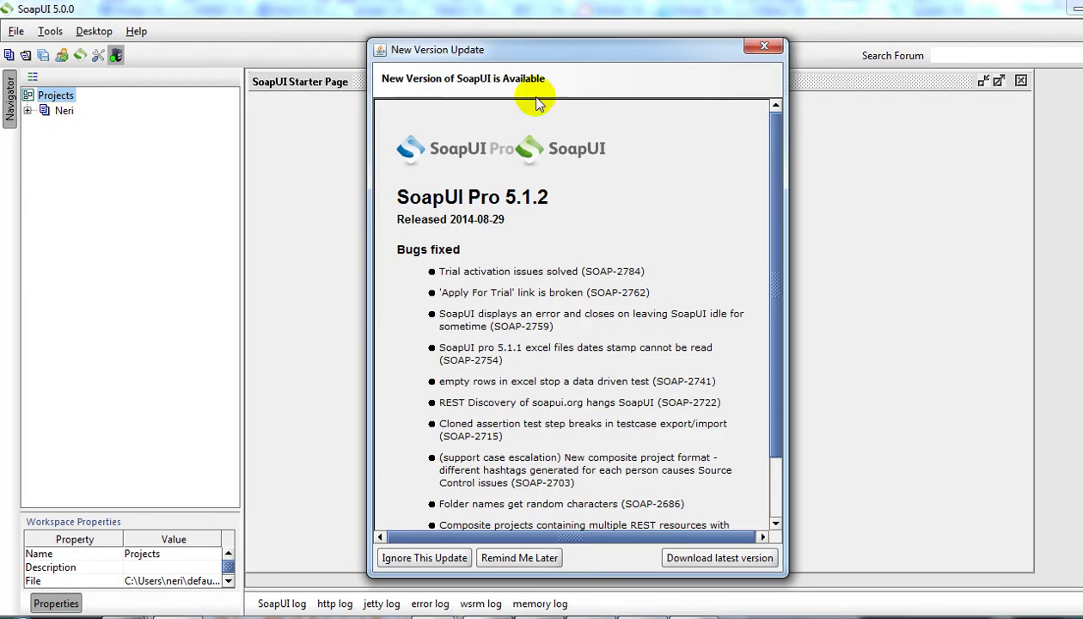
click(760, 44)
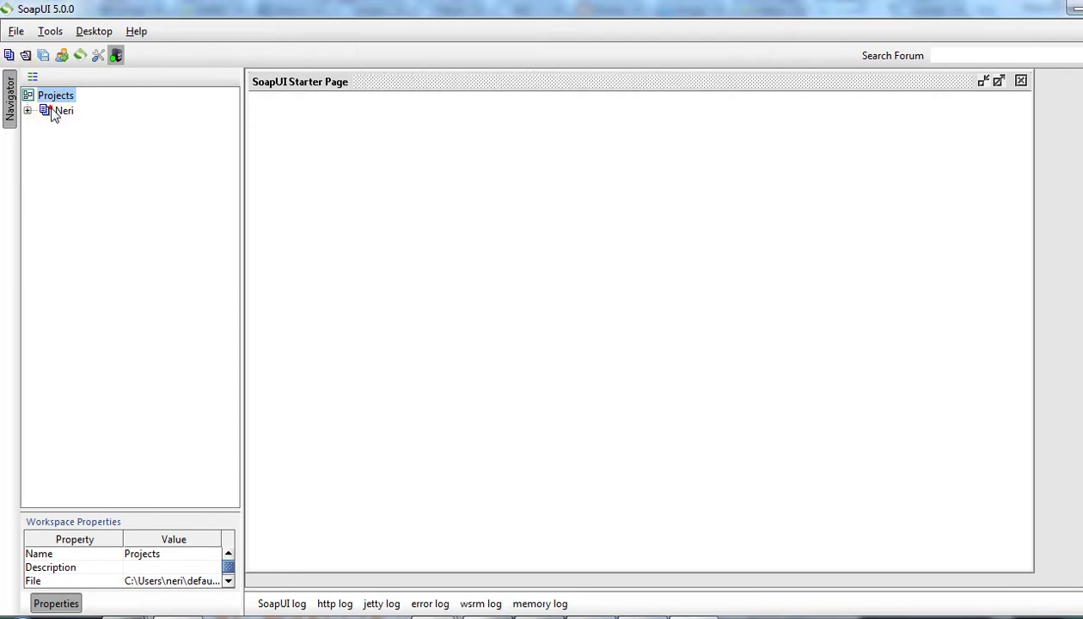
- Remove the existing project from the workspace without saving it, and close the SoapUI Starter Page
click(52, 111)
right_click(52, 111)
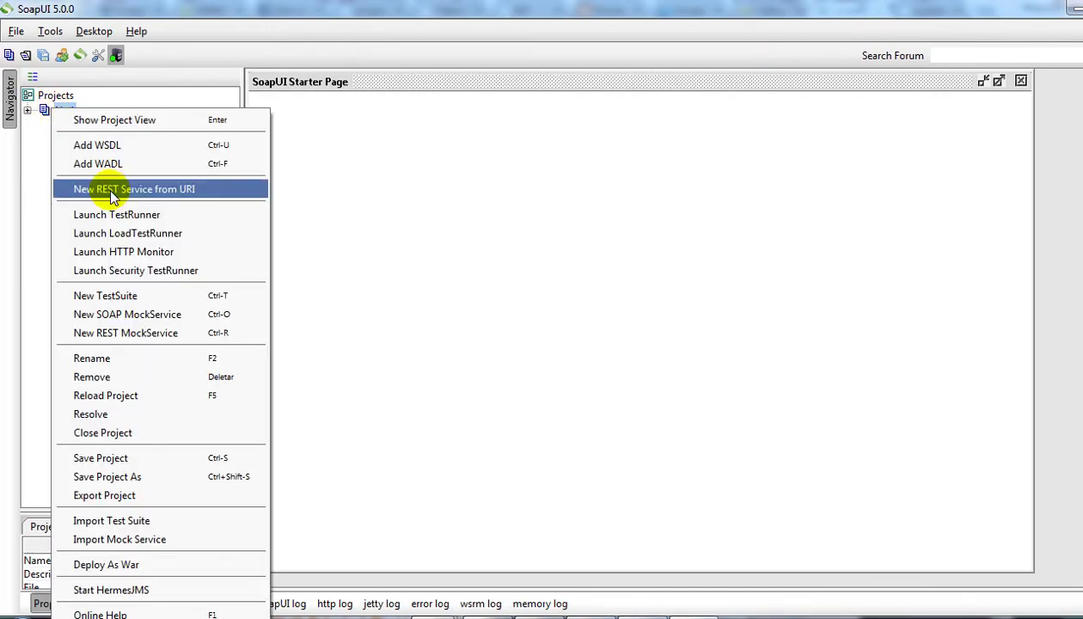
click(108, 377)
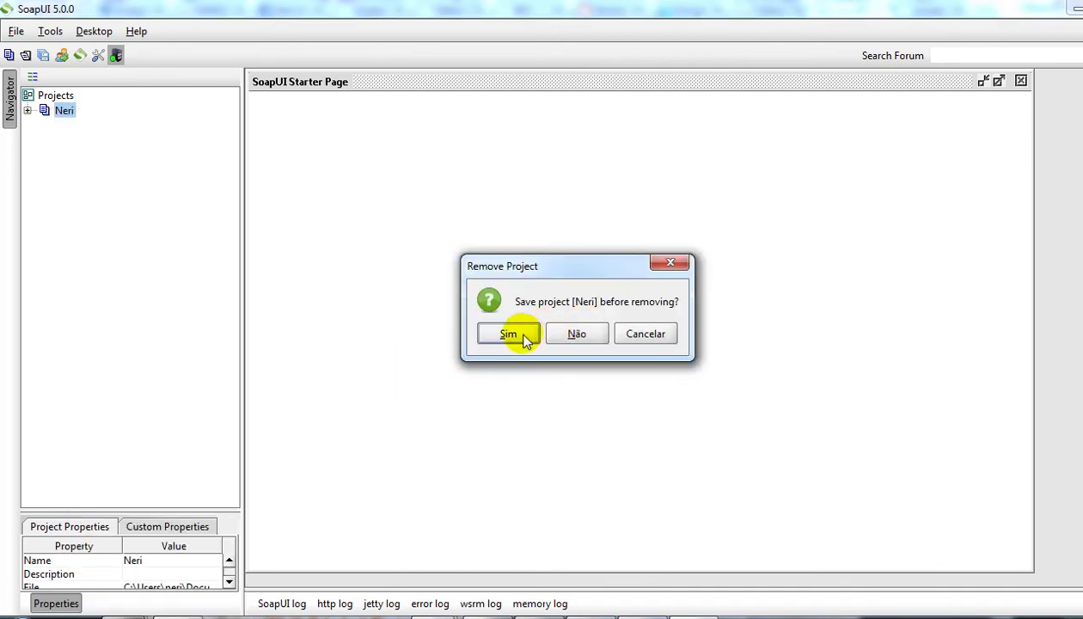
click(574, 334)
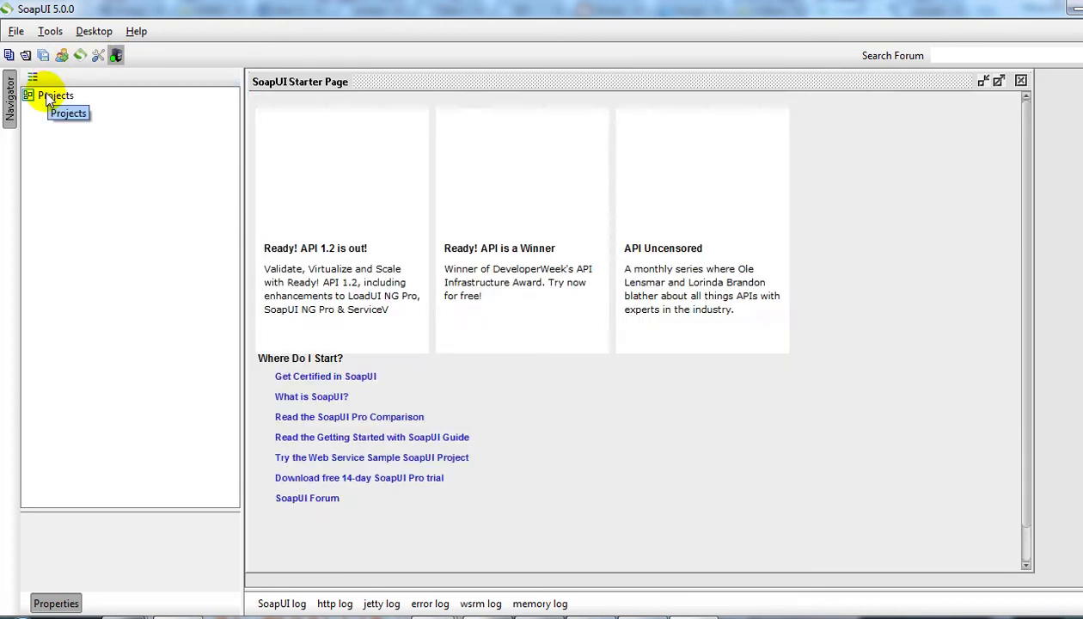
click(46, 97)
click(1021, 80)
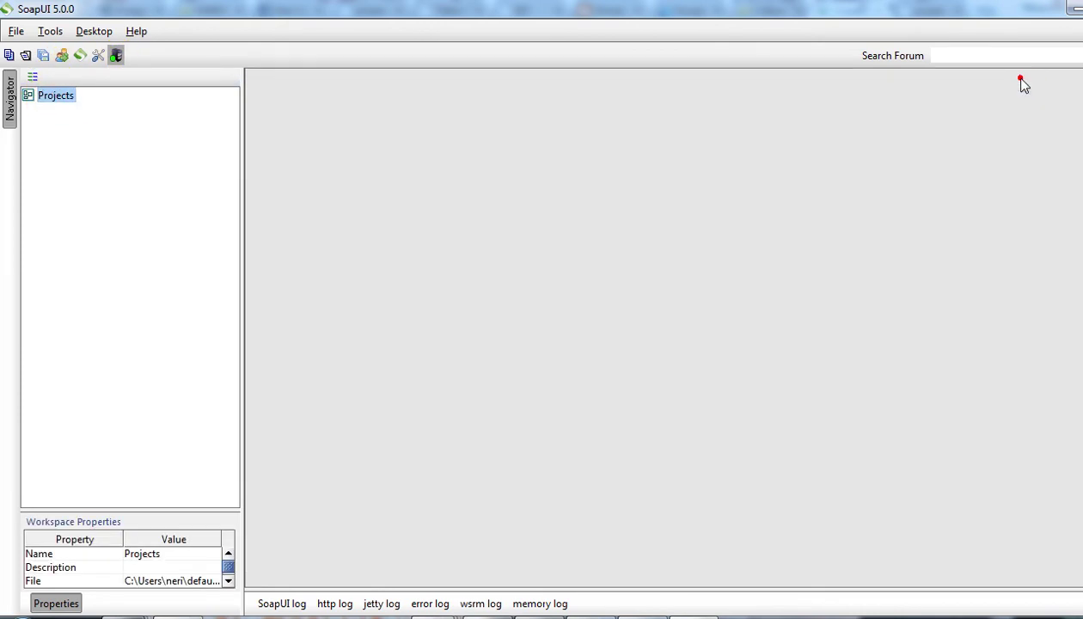
- Start a new SOAP project in the Projects workspace with the name CursoWebserviceWebdev
right_click(62, 99)
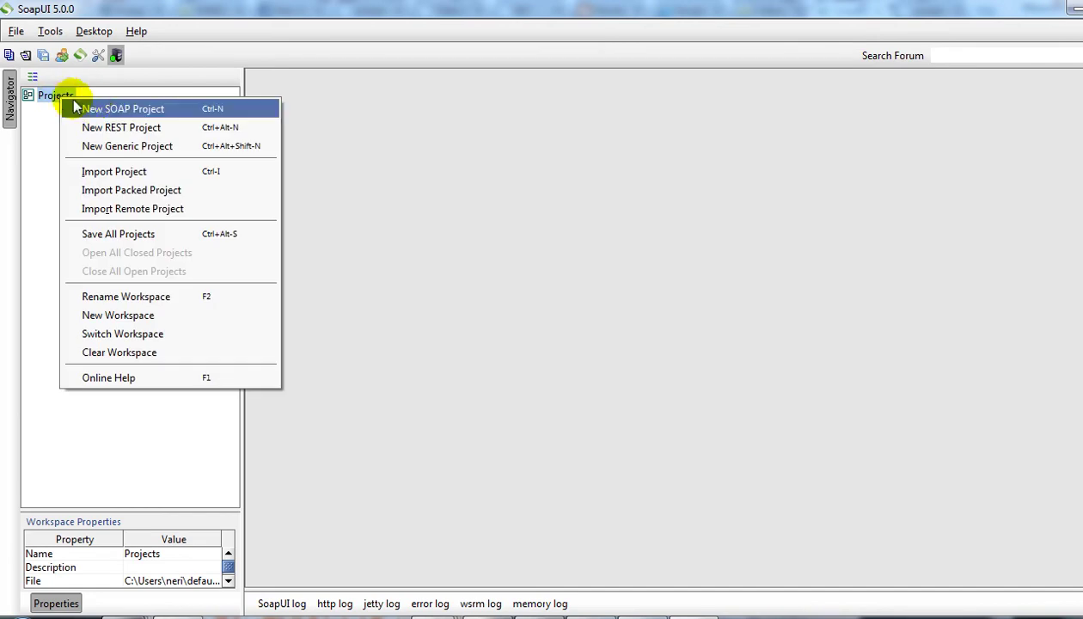
click(135, 112)
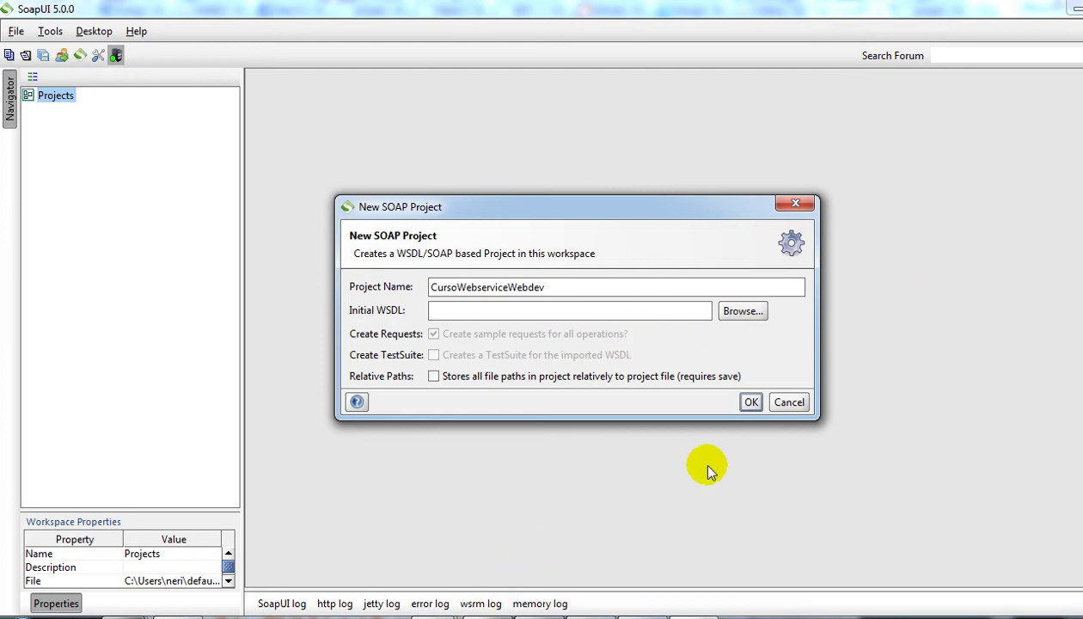
- Switch to Chrome, open the WSDL description of projeto4_webservice and copy its address
key(alt+Tab)
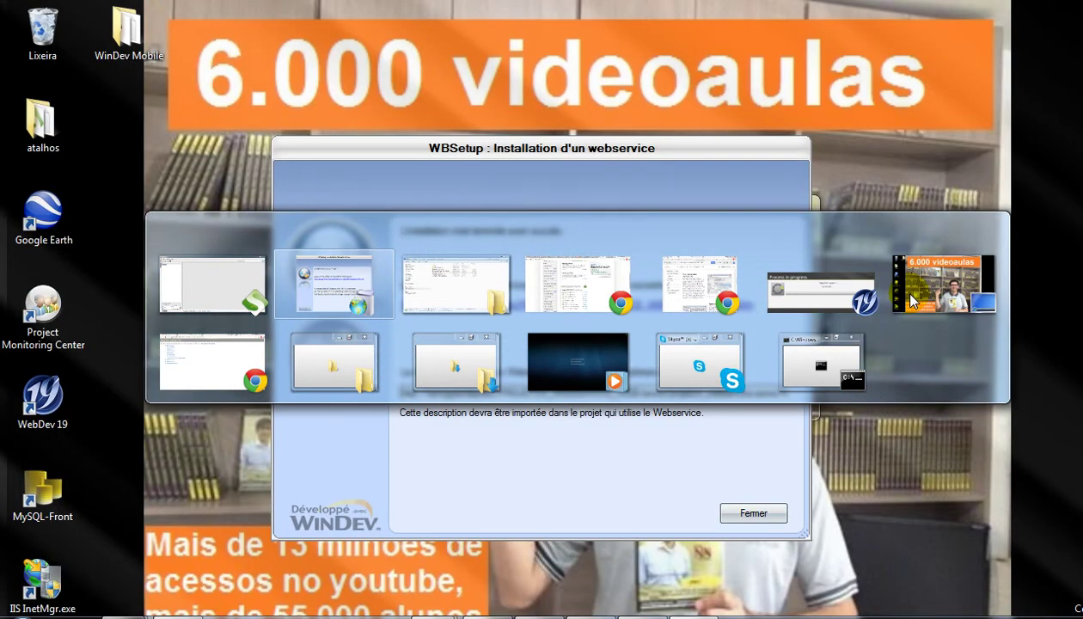
key(alt+Tab)
key(alt+Tab)
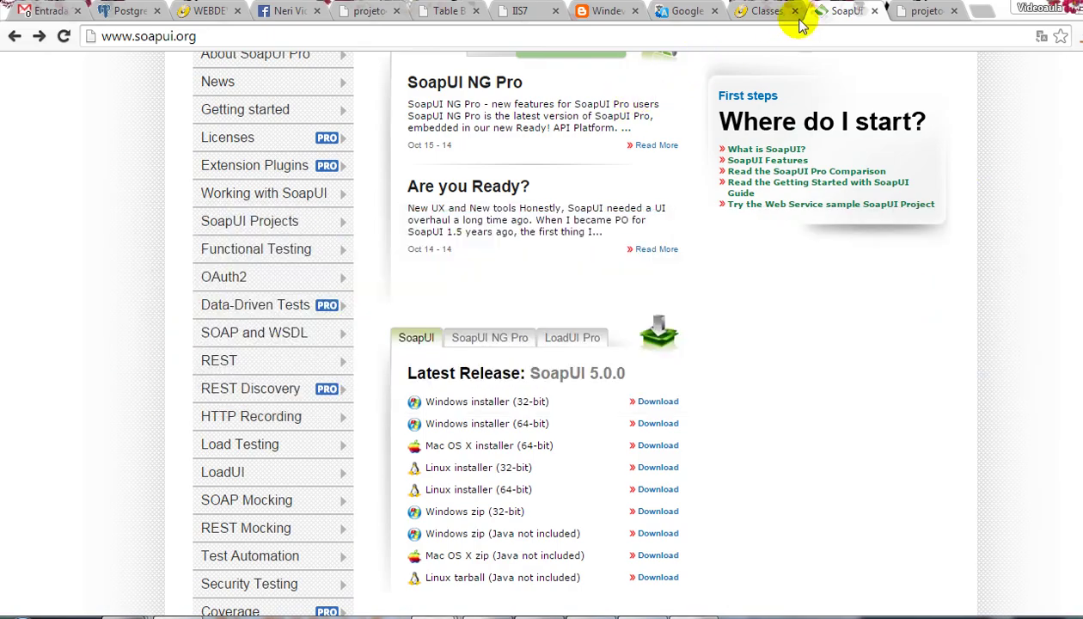
click(913, 14)
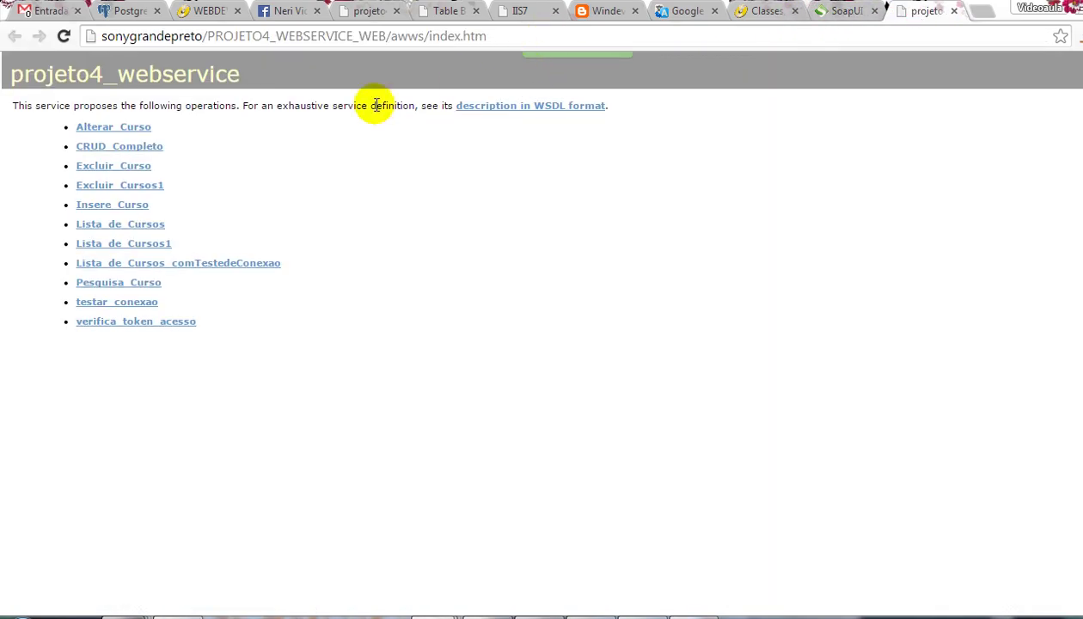
click(536, 112)
click(714, 43)
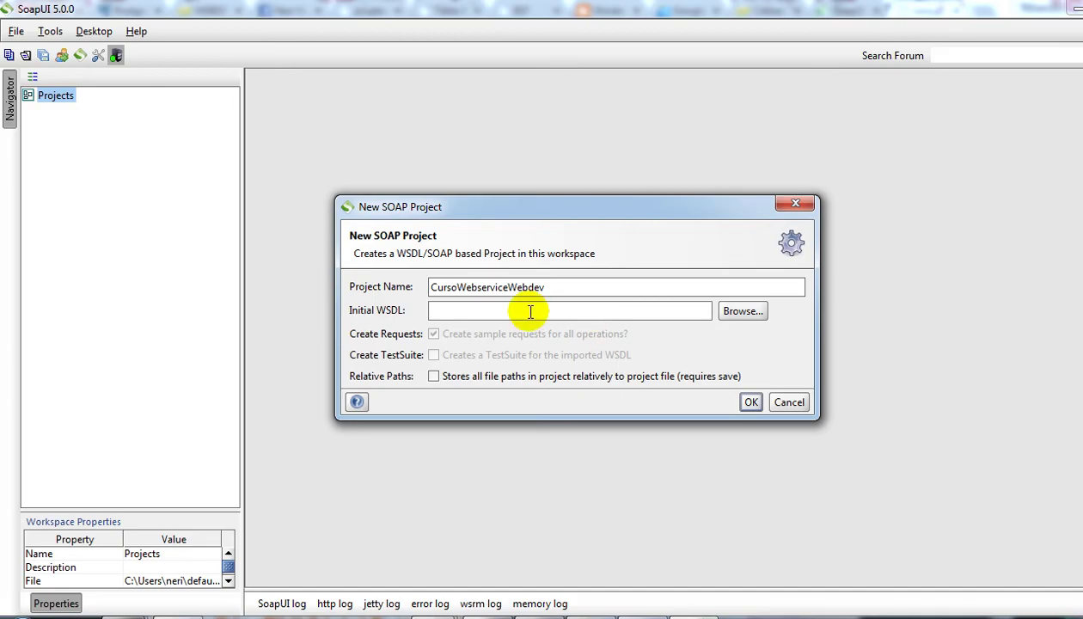
- Back in SoapUI, paste the copied projeto4_webservice.awws?wsdl address as the Initial WSDL and enable creating a TestSuite for it
click(533, 312)
key(ctrl+v)
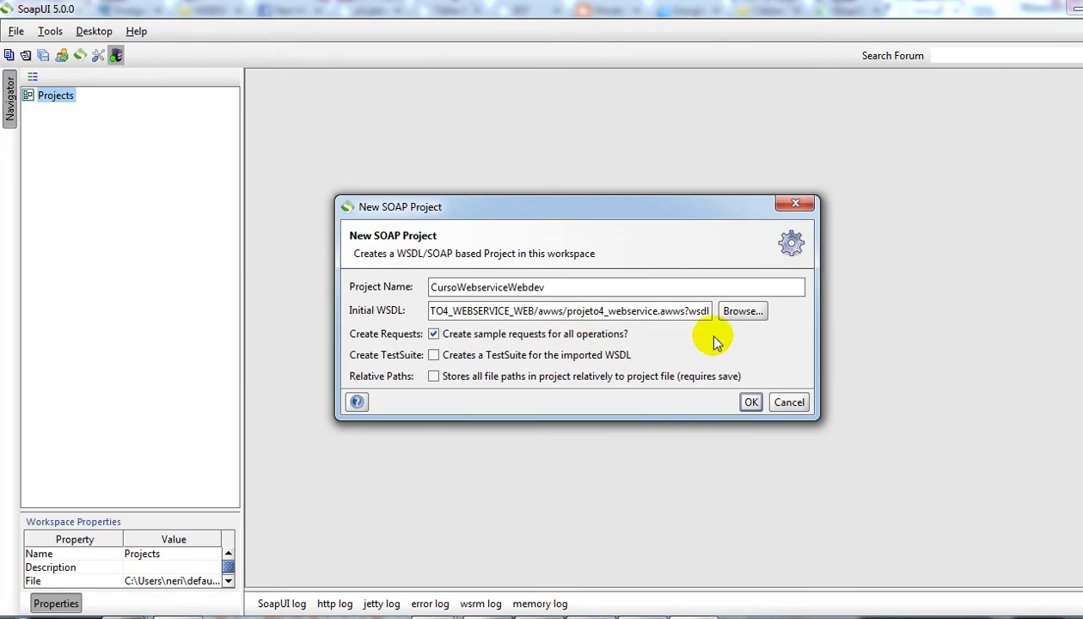
click(434, 355)
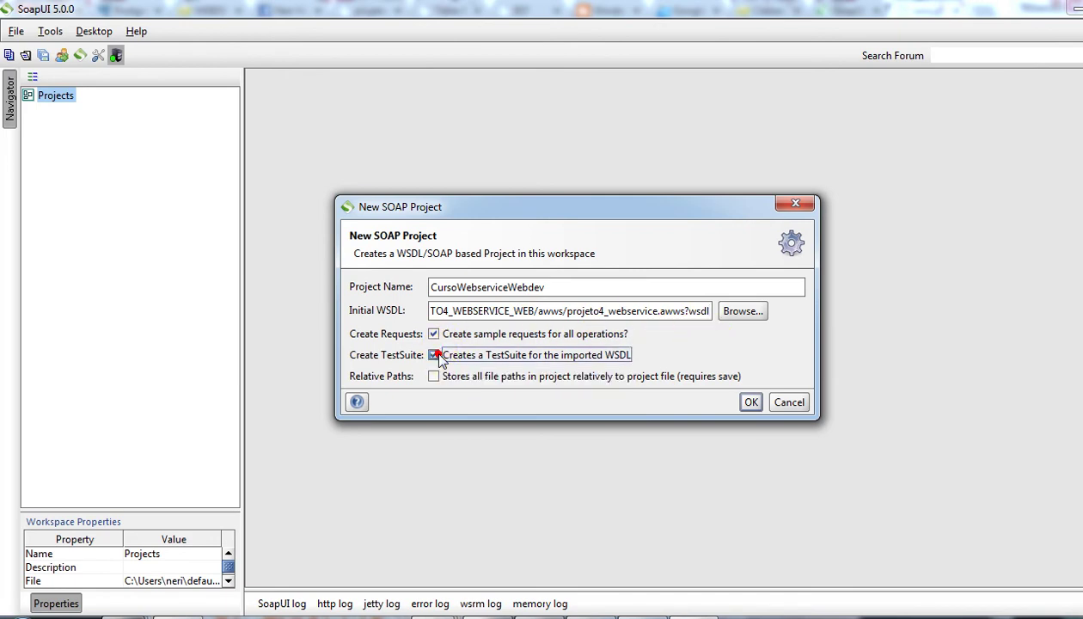
- Enable storing all file paths relative to the project file and create the CursoWebserviceWebdev SOAP project
click(434, 377)
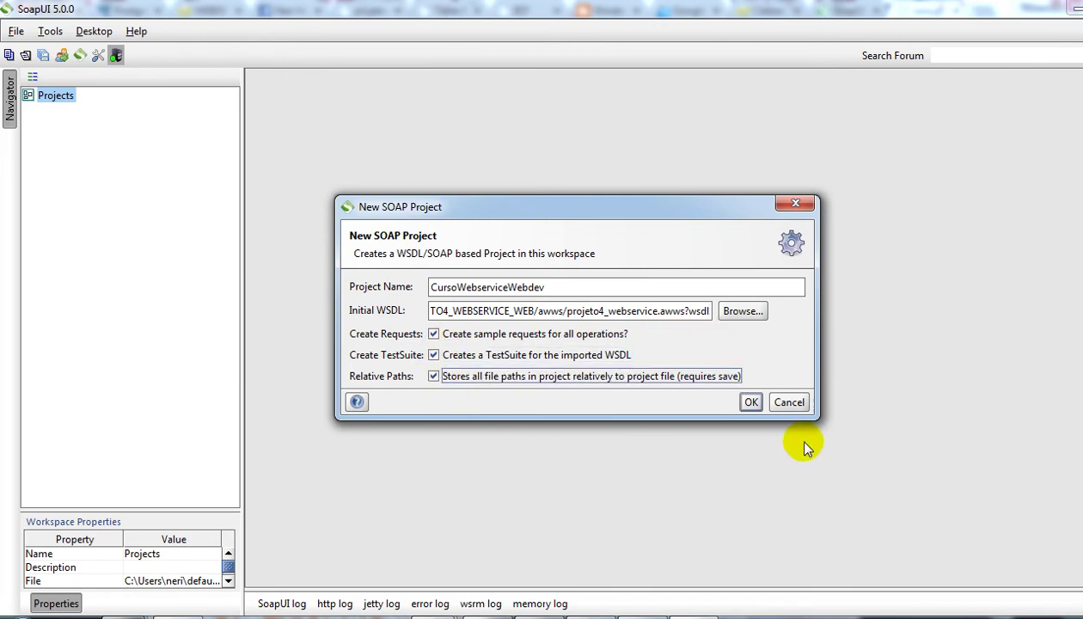
click(747, 403)
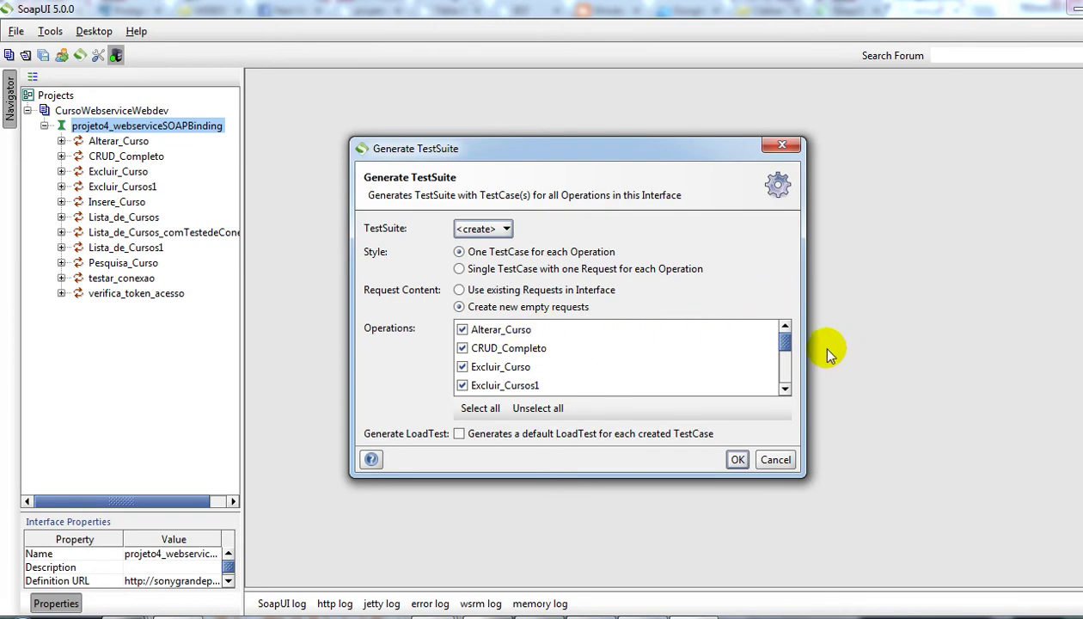
- Review the listed operations and generate a TestSuite with one TestCase for each operation and new empty requests, accepting the proposed name
click(785, 392)
click(785, 391)
click(785, 392)
click(785, 392)
click(785, 391)
click(785, 392)
click(785, 392)
click(785, 391)
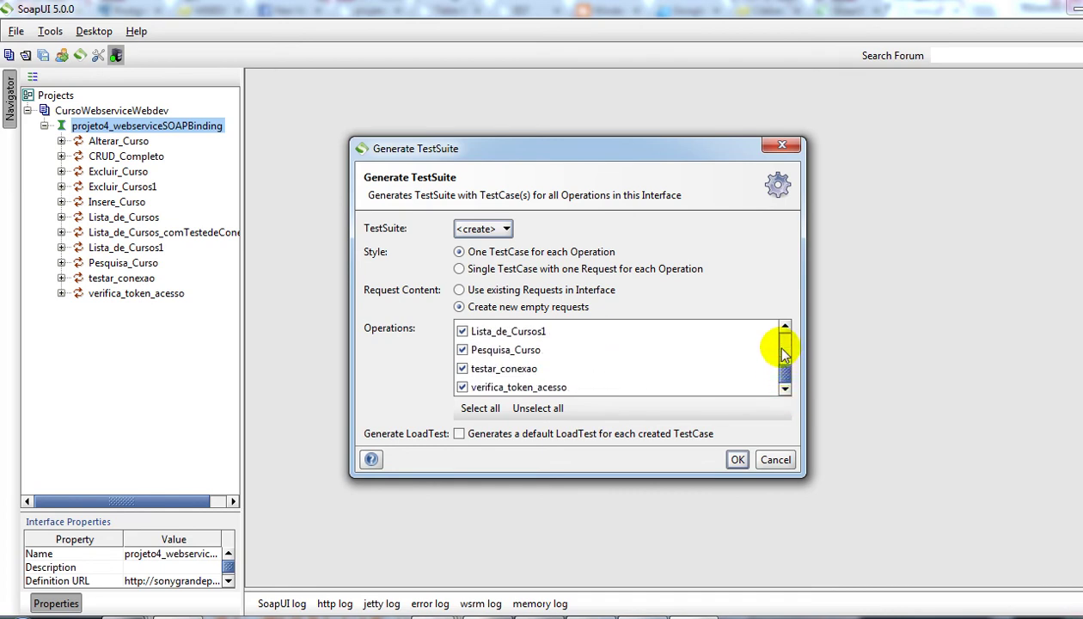
click(783, 348)
click(785, 337)
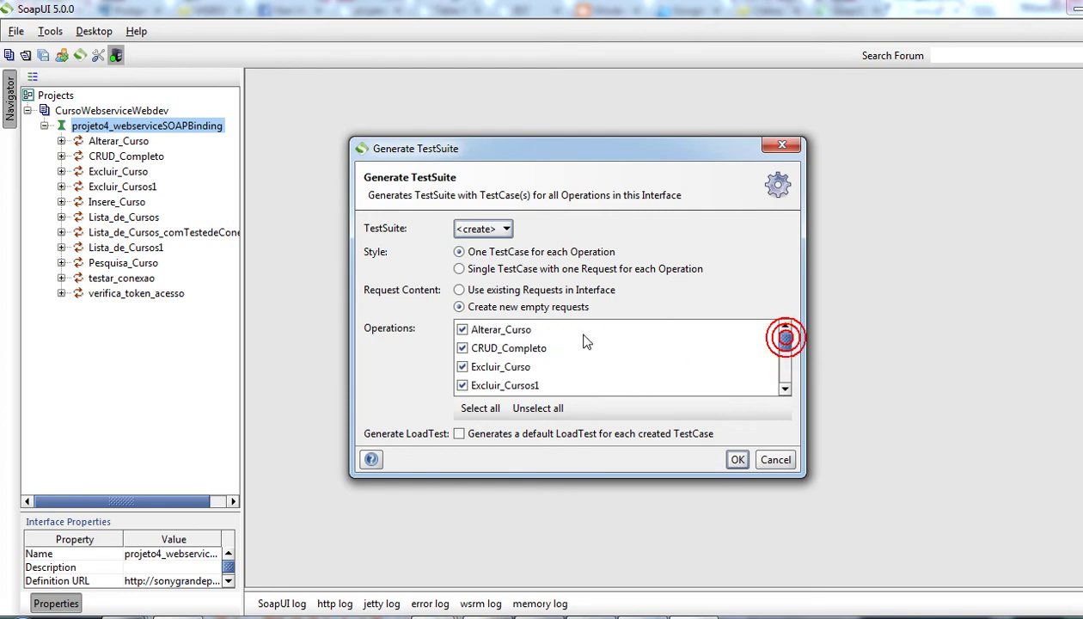
click(491, 348)
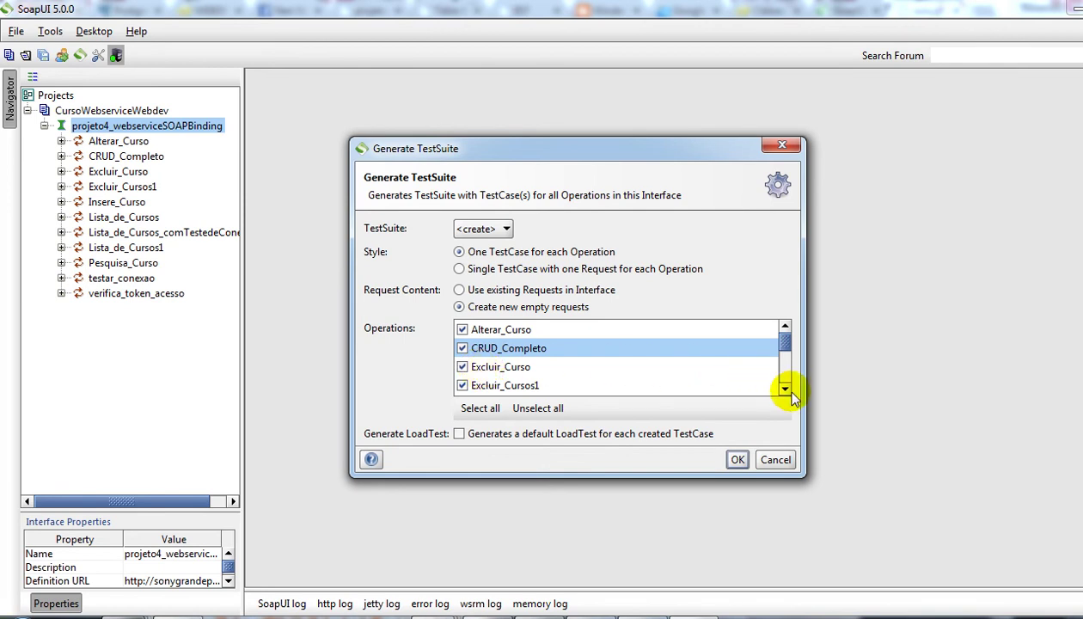
click(736, 461)
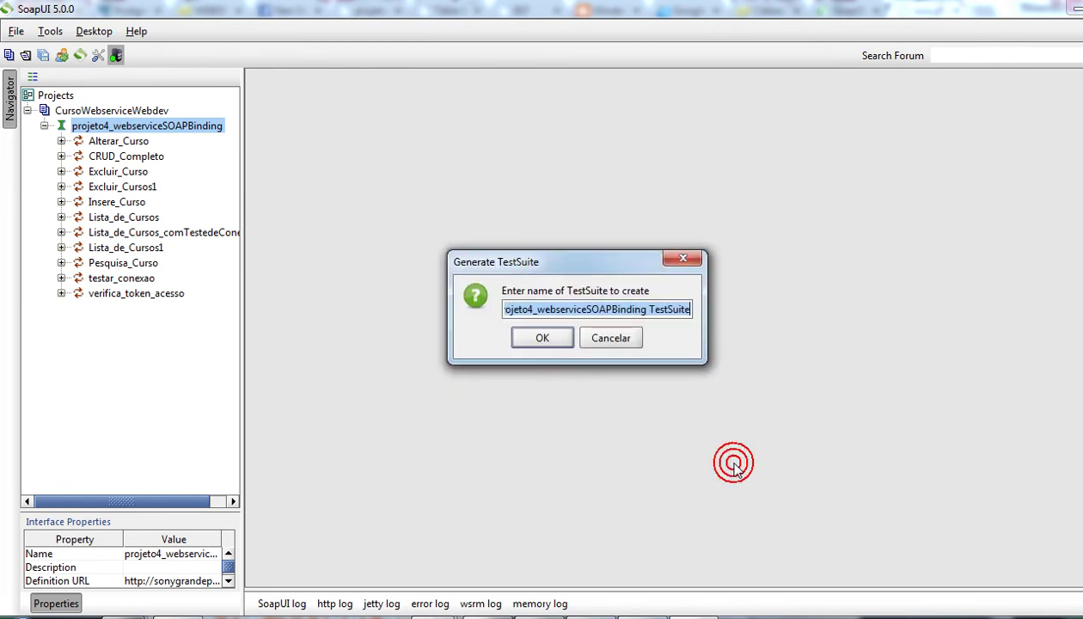
click(543, 337)
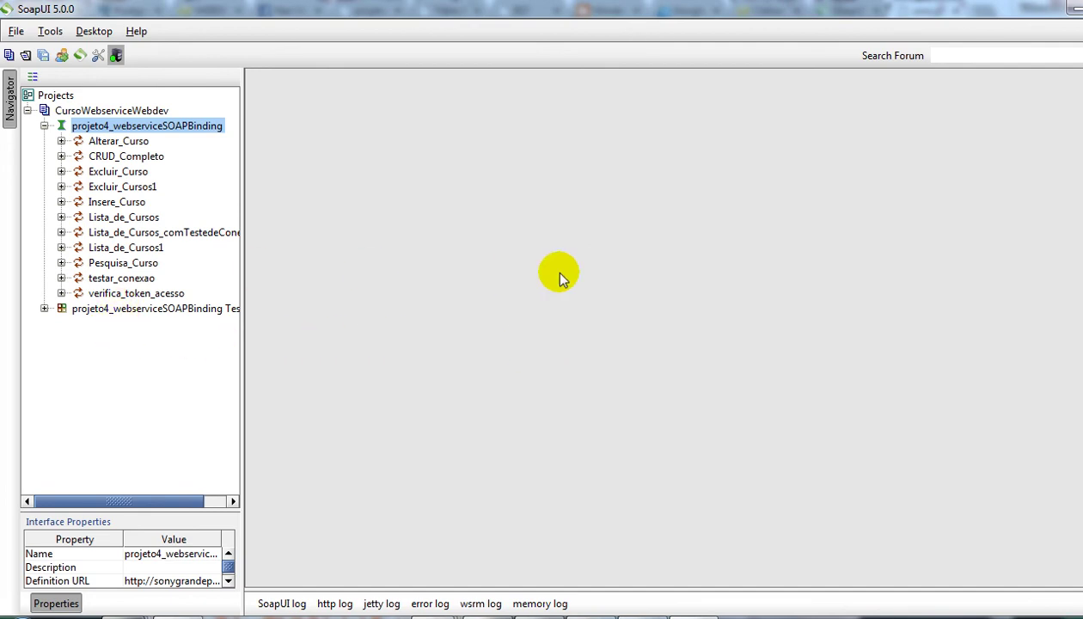
- Open Request 1 of the CRUD_Completo operation and examine the parameters in its SOAP envelope
click(96, 156)
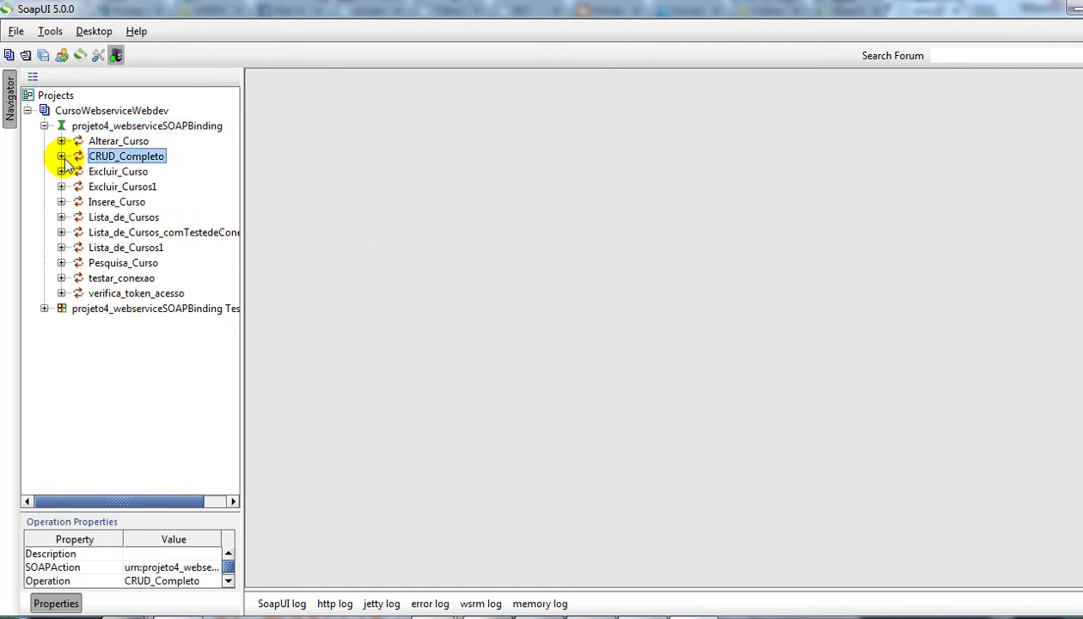
click(61, 156)
click(114, 171)
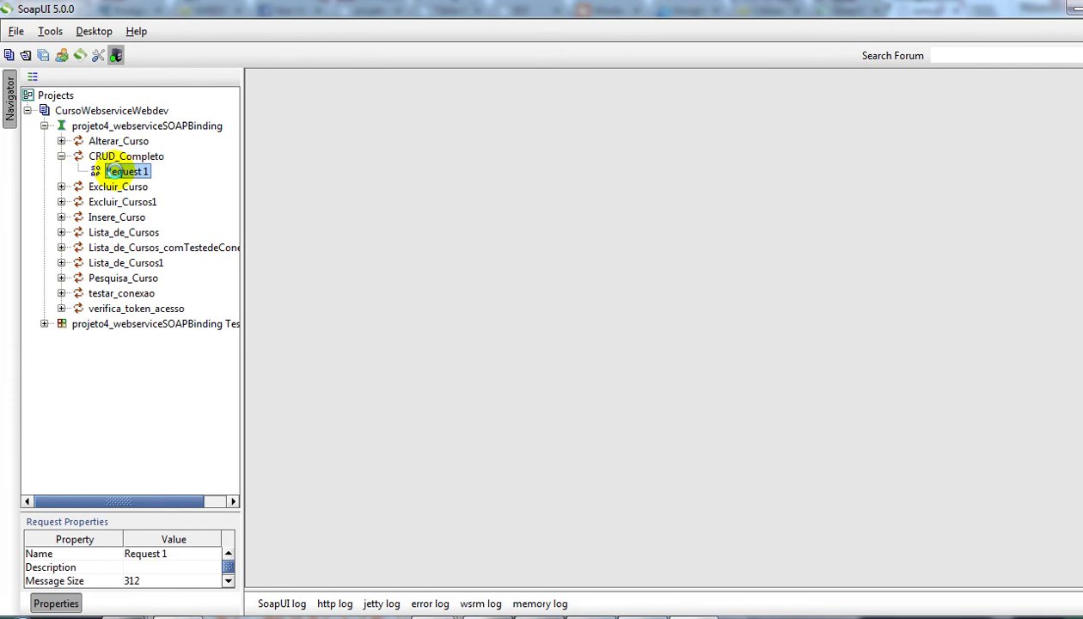
double_click(114, 171)
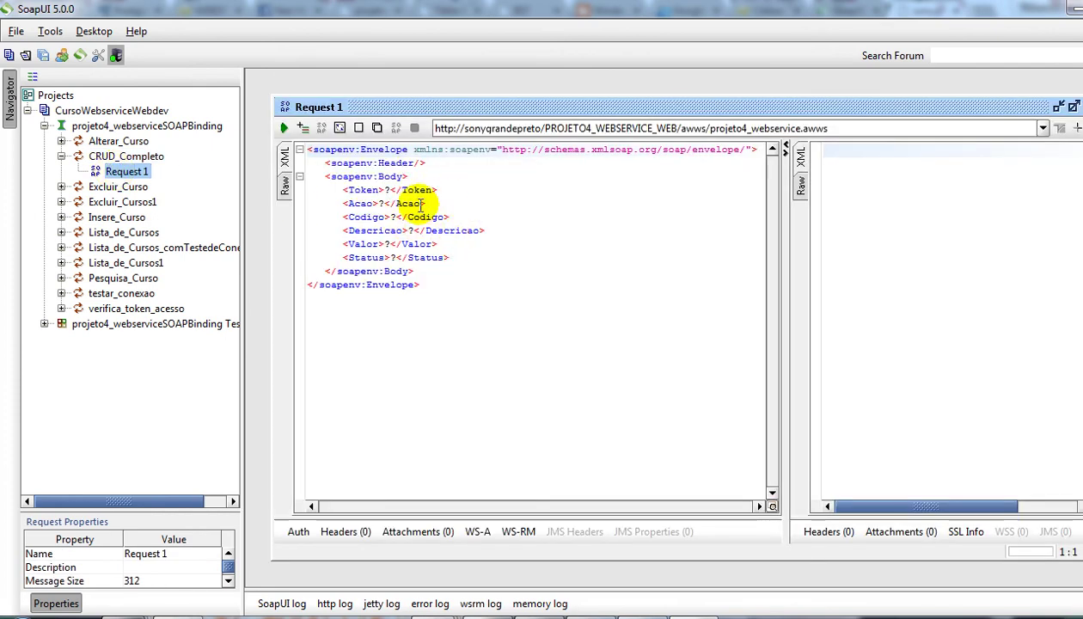
click(568, 232)
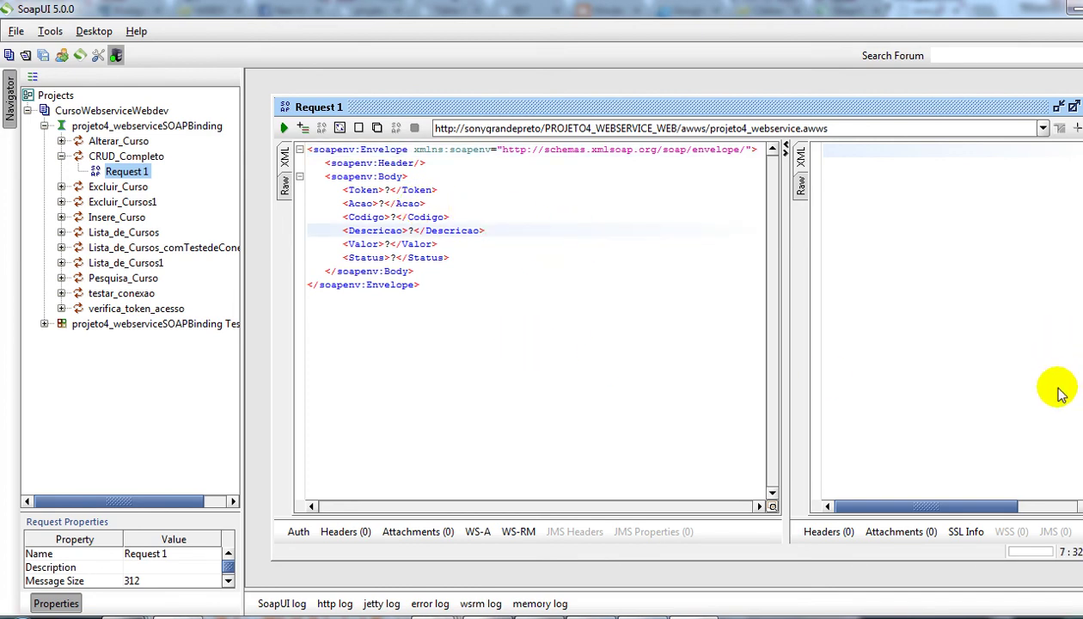
drag(953, 505, 988, 509)
click(494, 350)
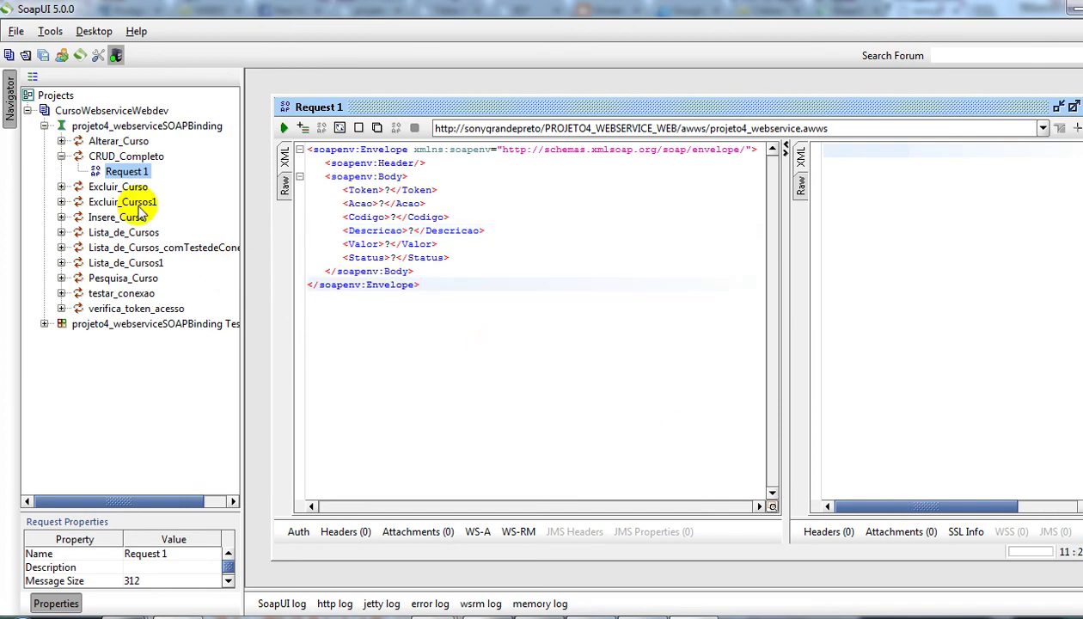
- Close the CRUD_Completo request and open Request 1 of the Lista_de_Cursos operation
click(61, 156)
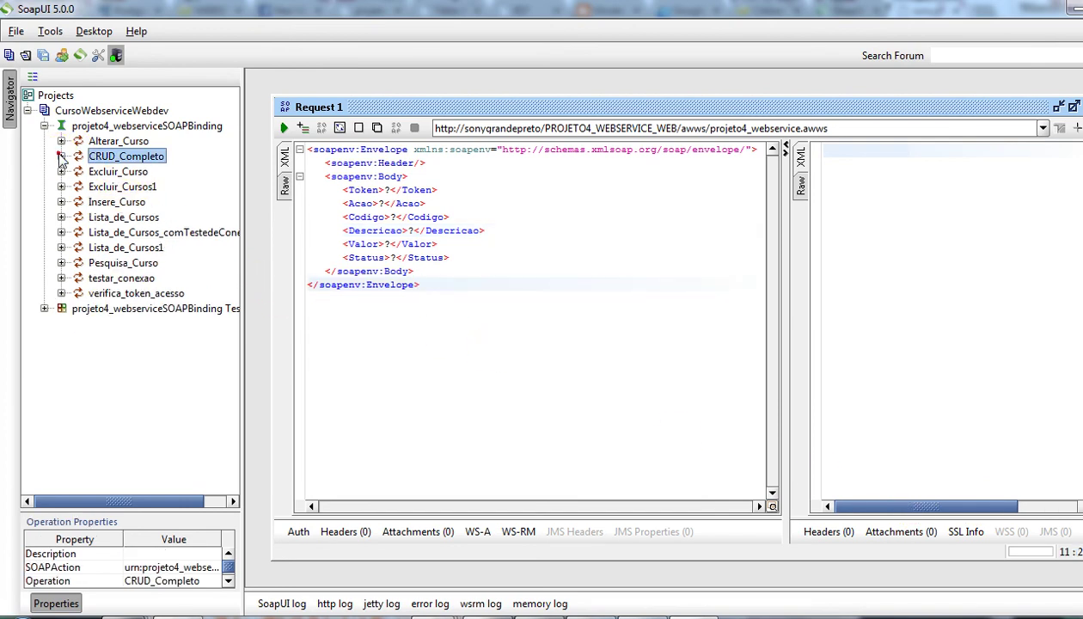
click(103, 218)
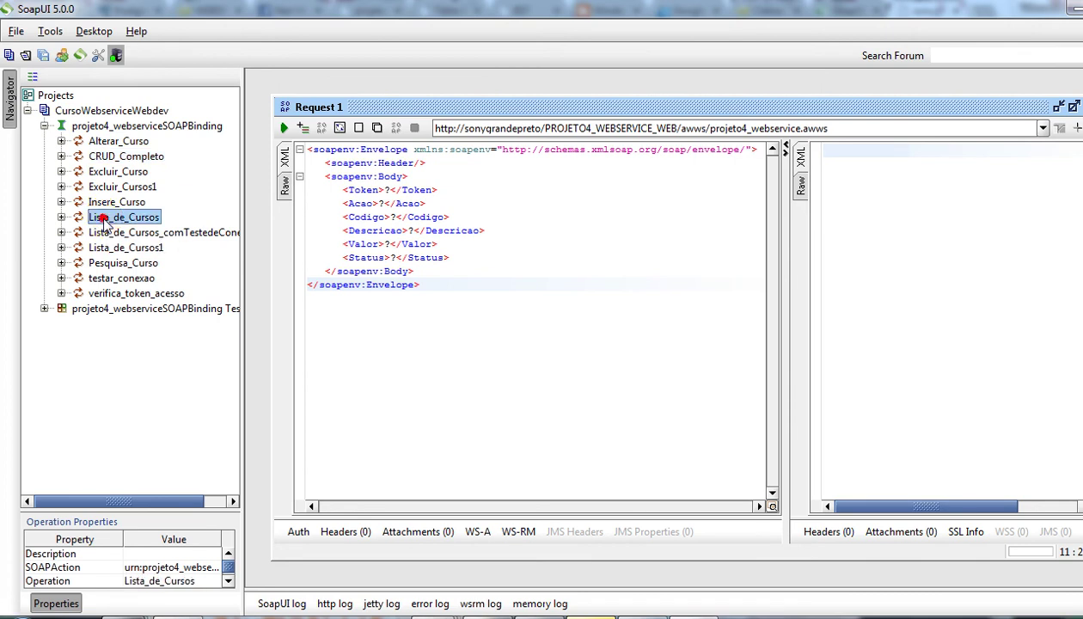
click(61, 217)
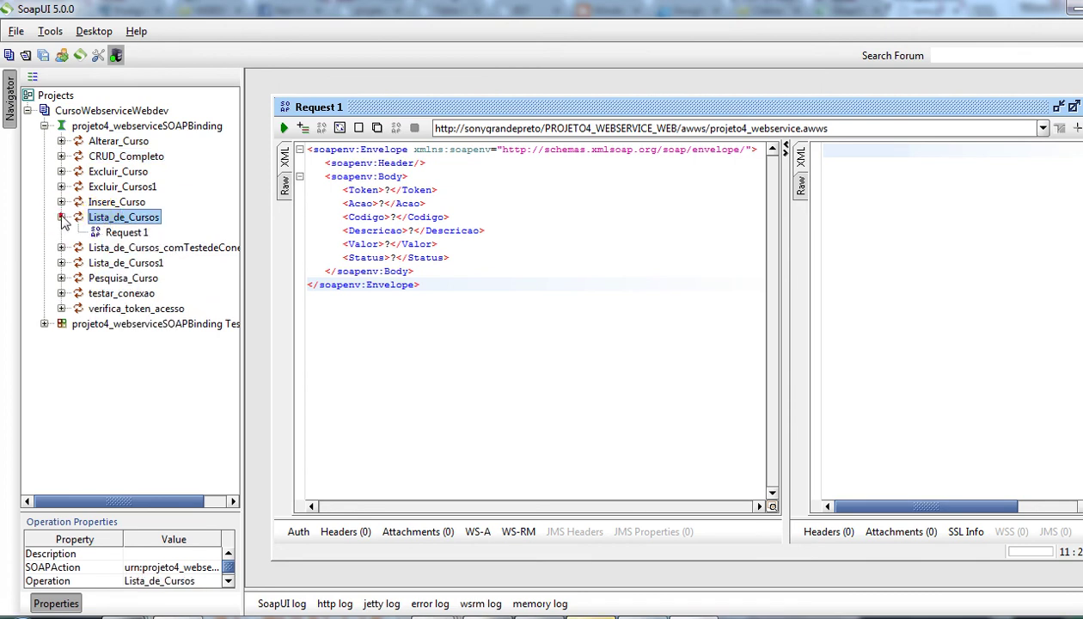
double_click(119, 237)
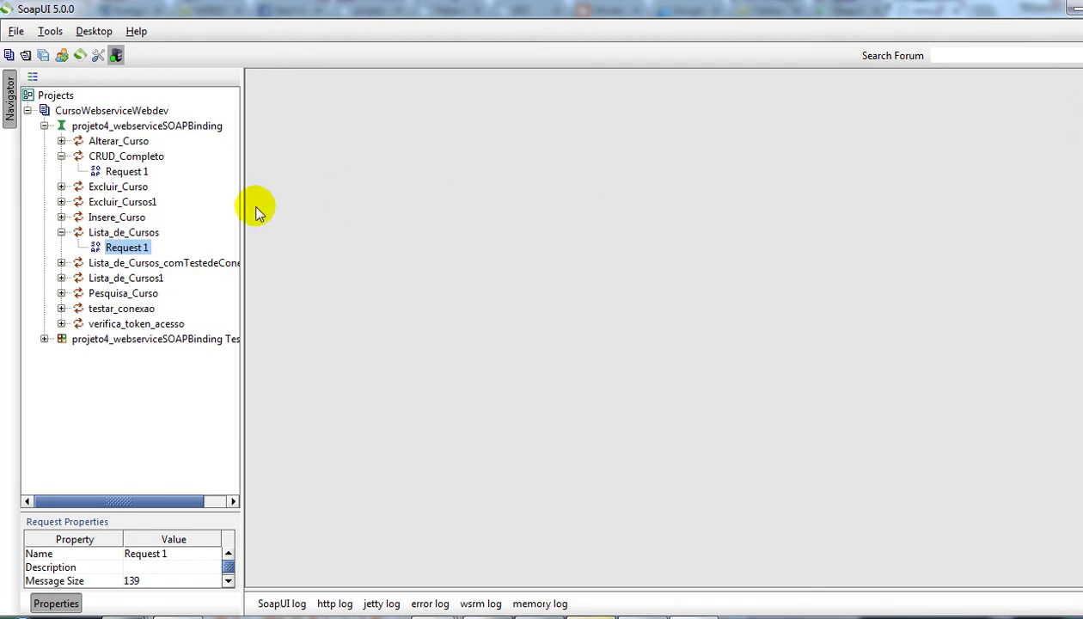
double_click(127, 247)
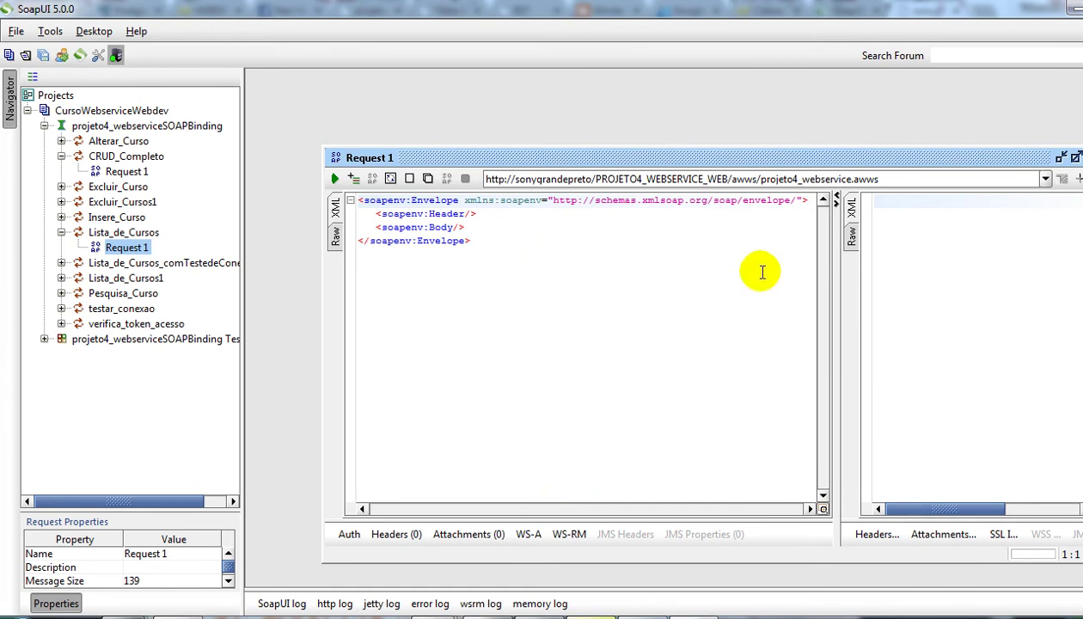
- Submit the Lista_de_Cursos request and examine the XML response in a maximized request window
click(334, 179)
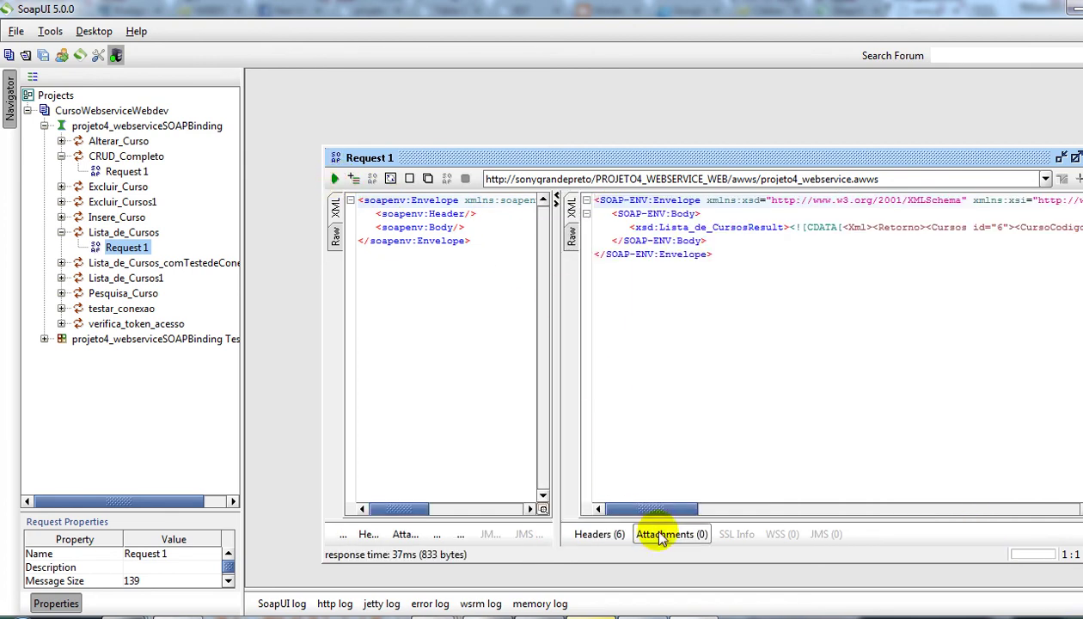
drag(666, 513, 616, 537)
click(962, 233)
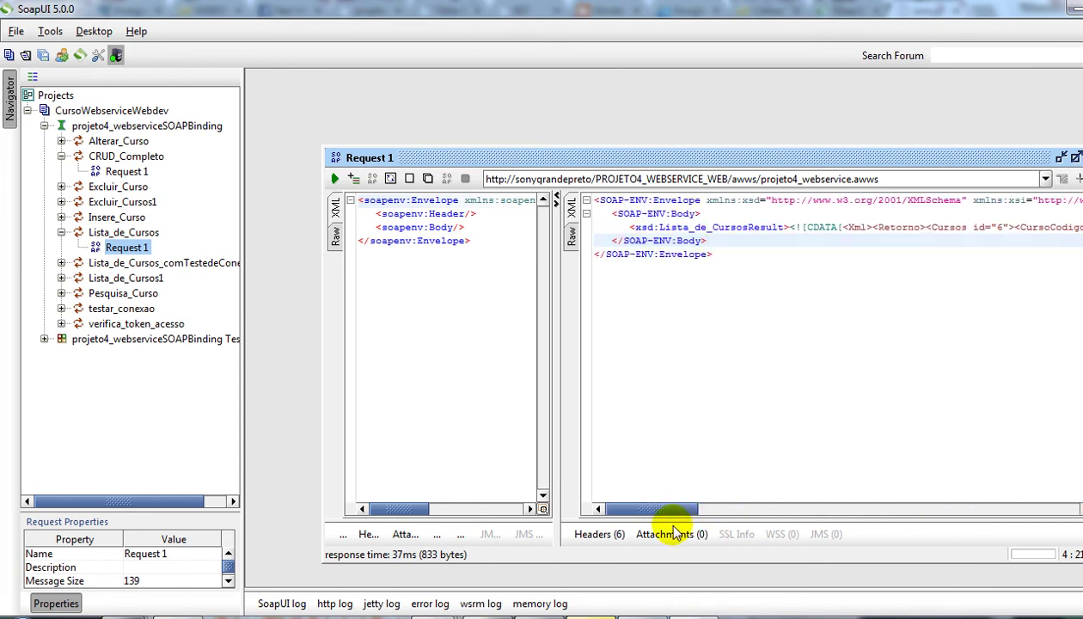
click(1063, 156)
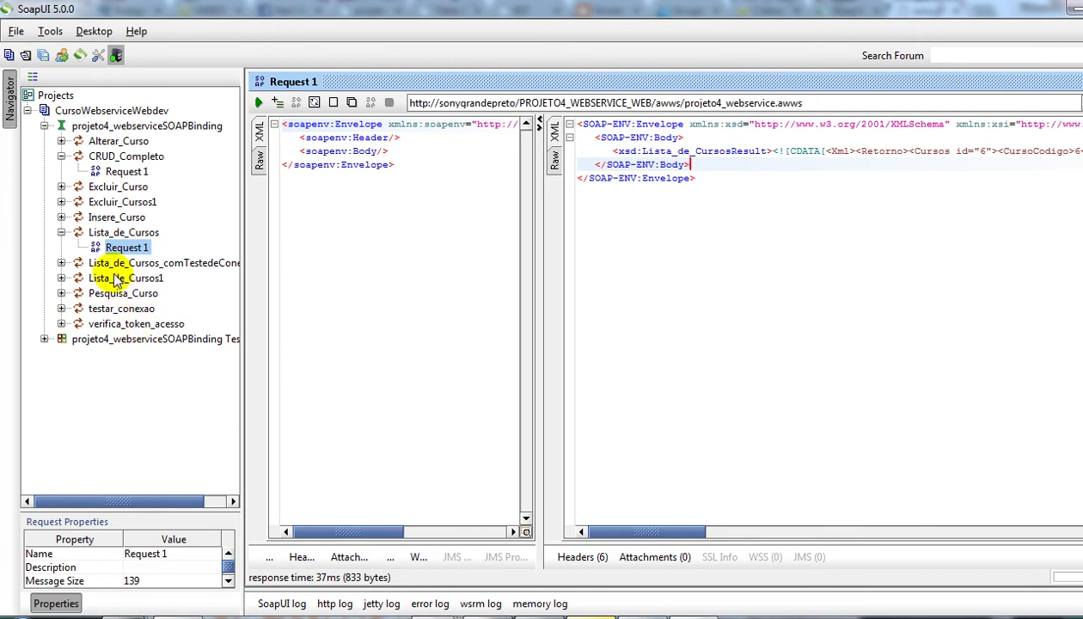
- Collapse the Lista_de_Cursos and CRUD_Completo operations and open Request 1 of the Insere_Curso operation
click(61, 232)
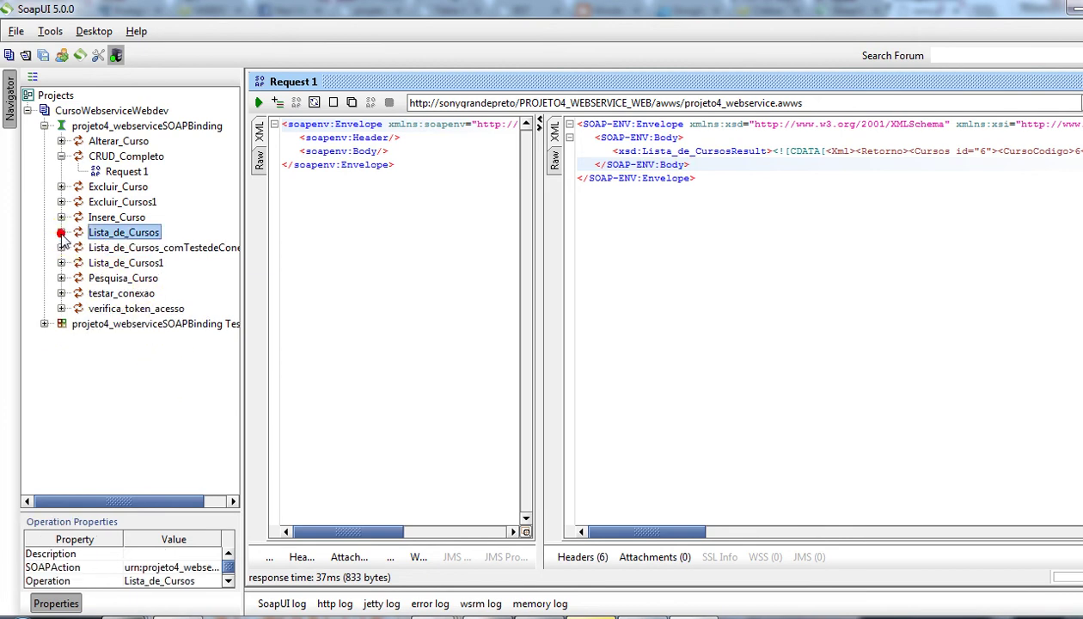
click(61, 156)
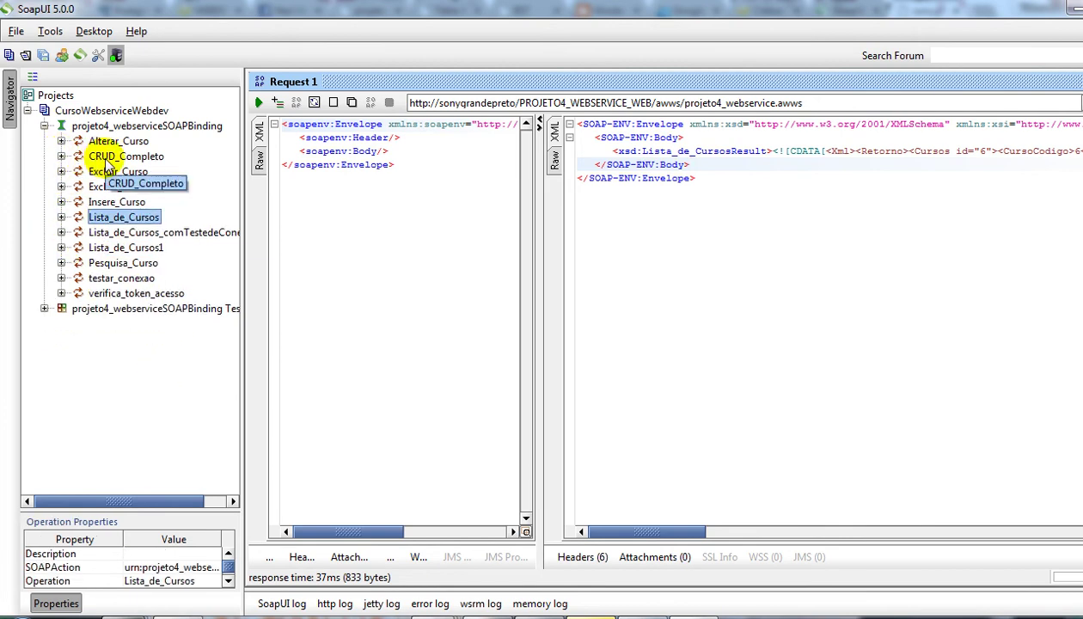
click(120, 202)
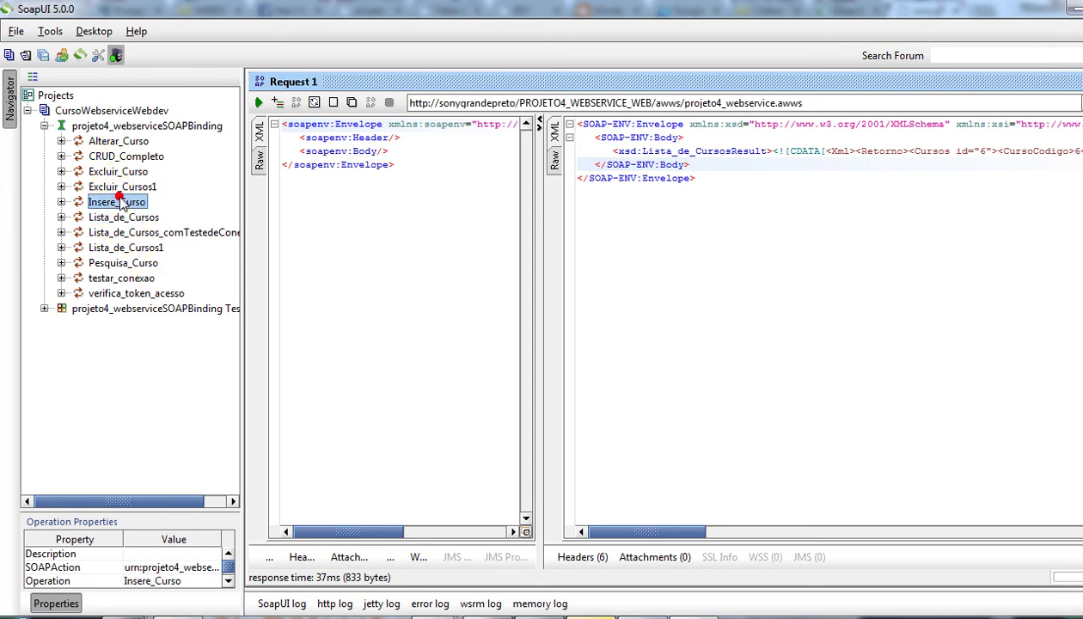
click(61, 201)
click(98, 218)
double_click(98, 218)
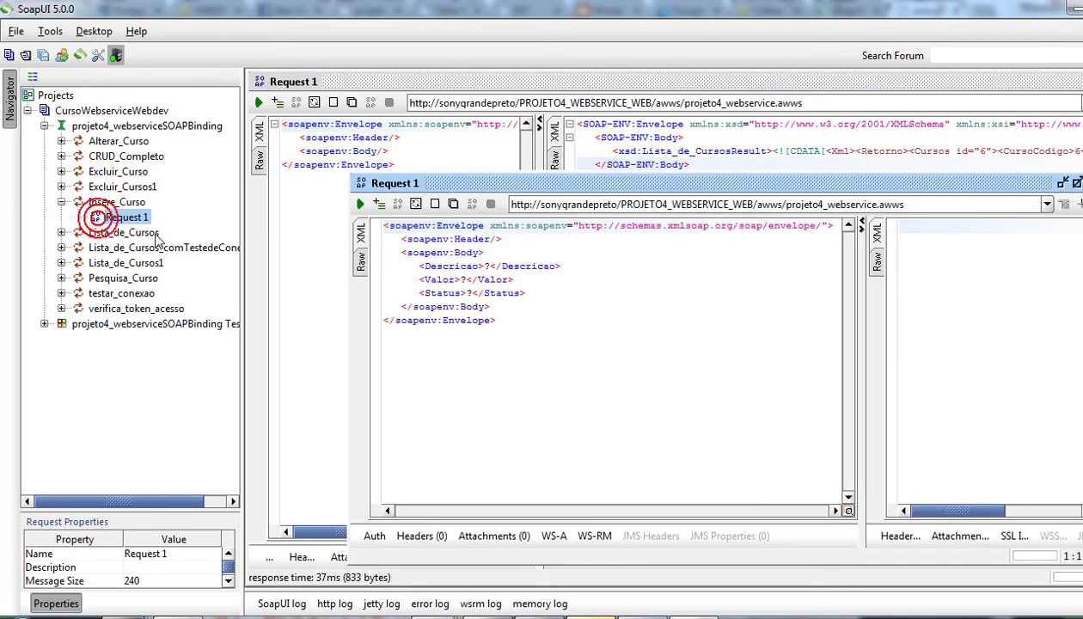
- In the Insere_Curso request, set Descricao to Windev and clear the Valor placeholder
click(489, 267)
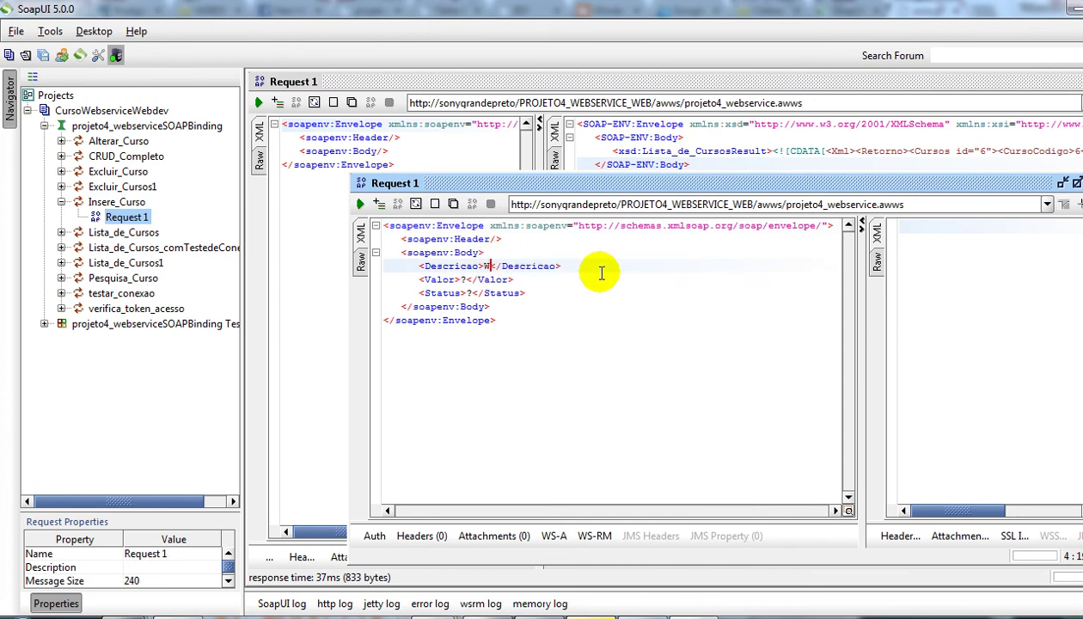
click(495, 282)
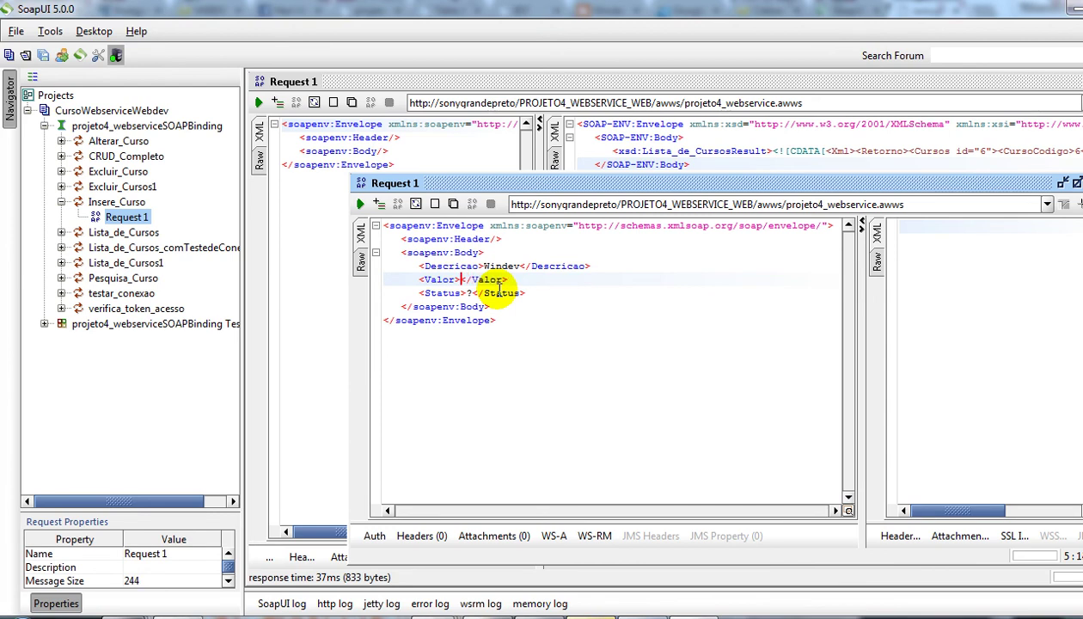